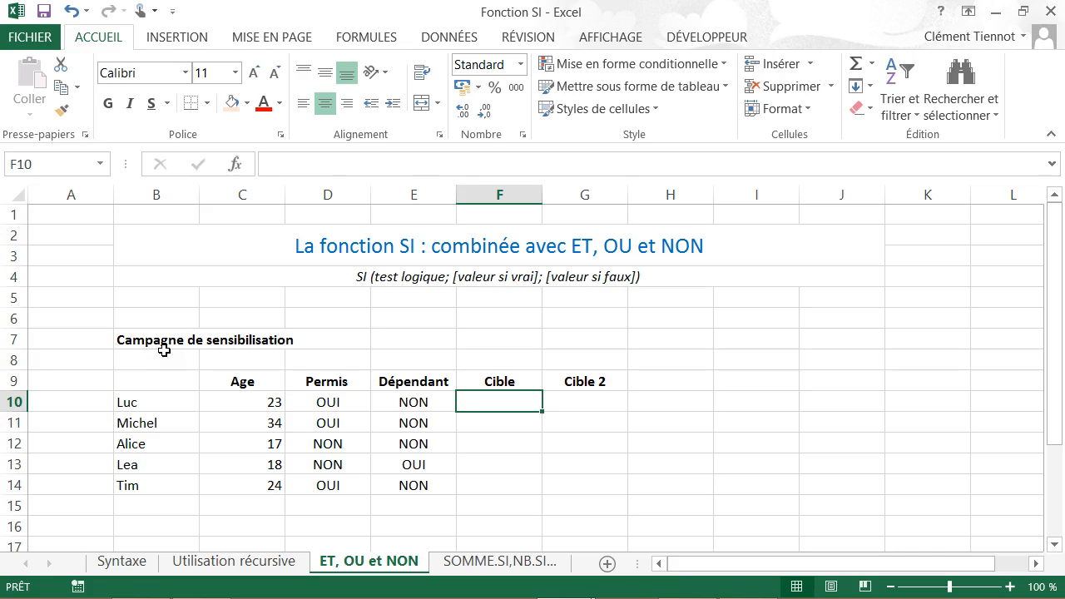
- Begin an SI formula in F10 whose logical test is ET(C10<=25;D10="OUI")
type("S")
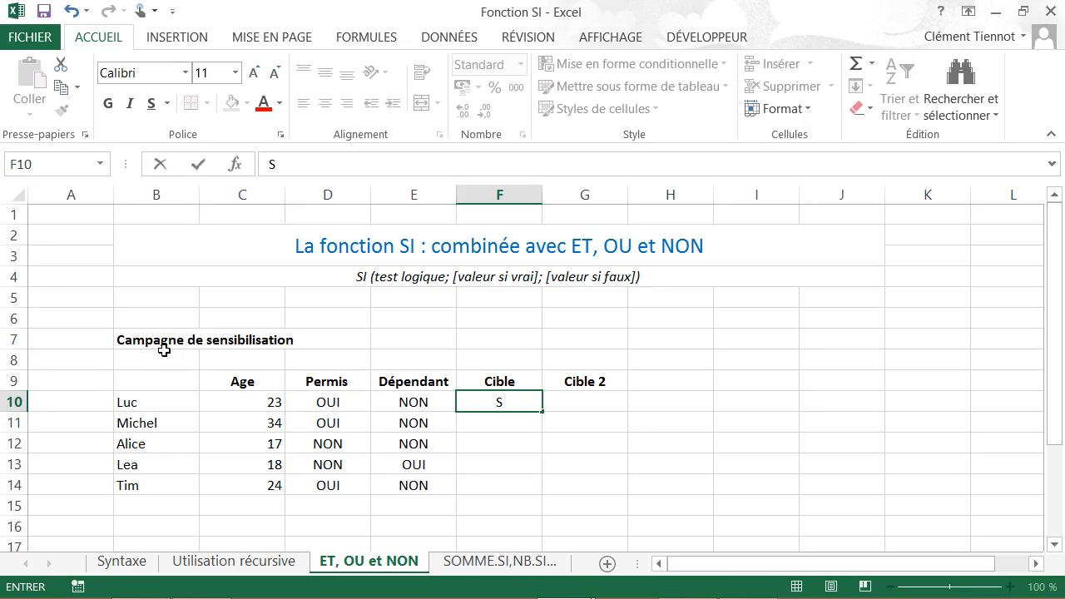
type("=SI(")
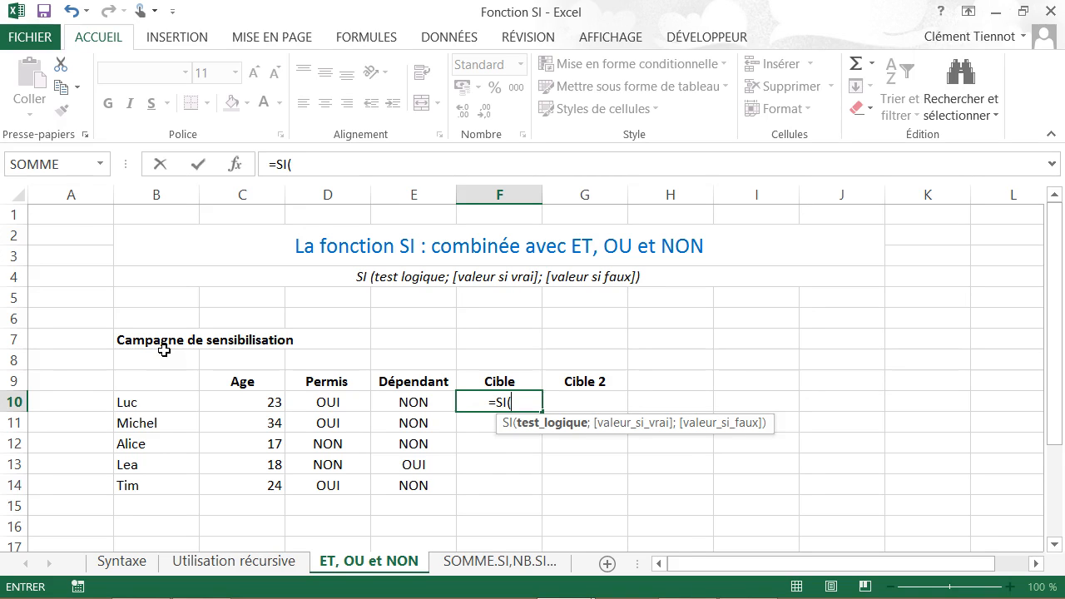
type("ET")
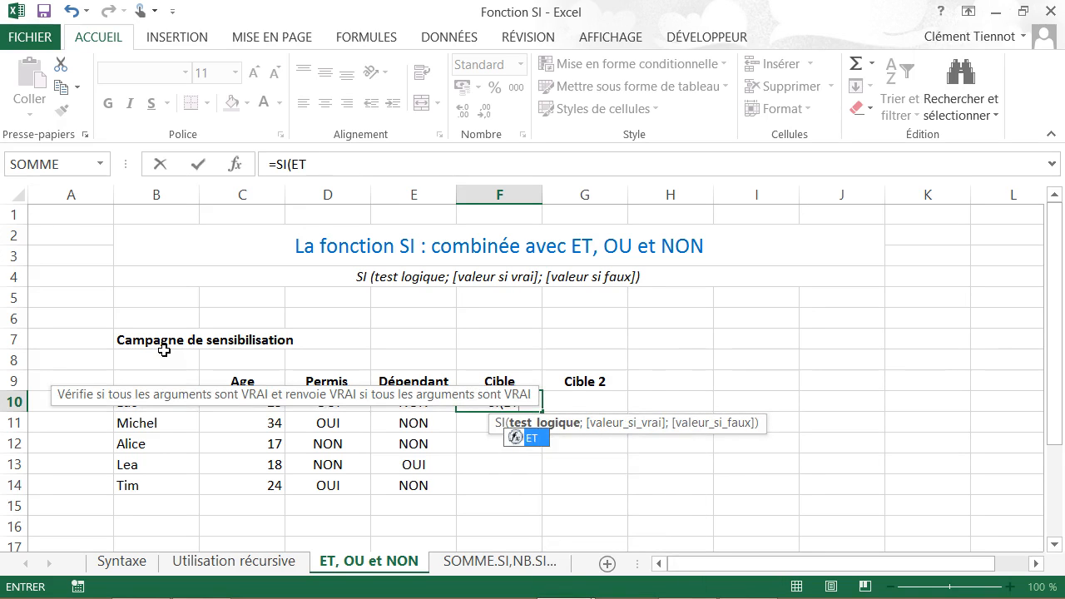
type("(")
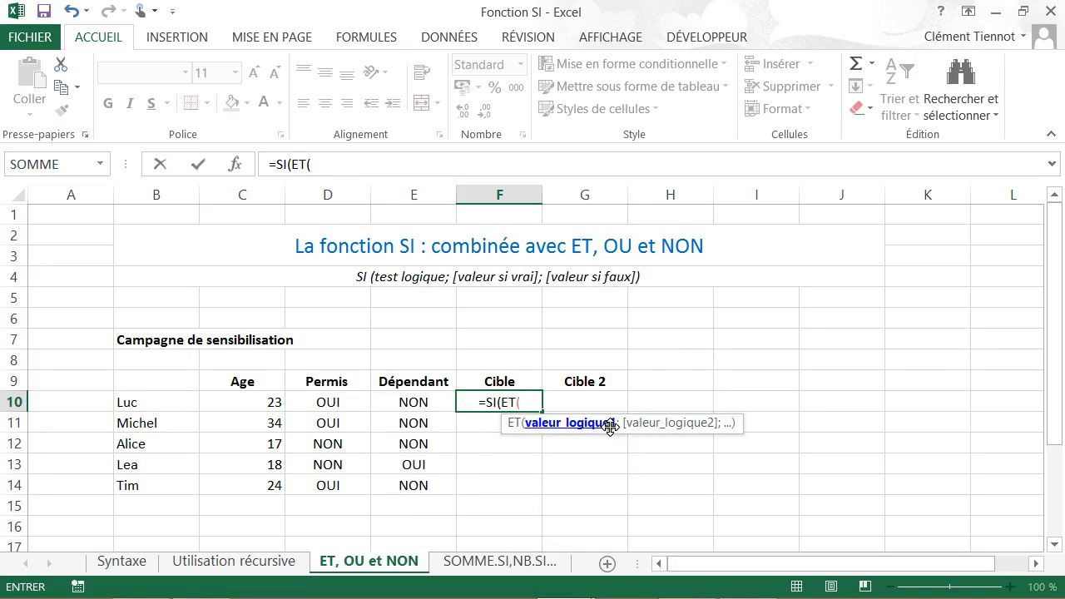
left_click(582, 415)
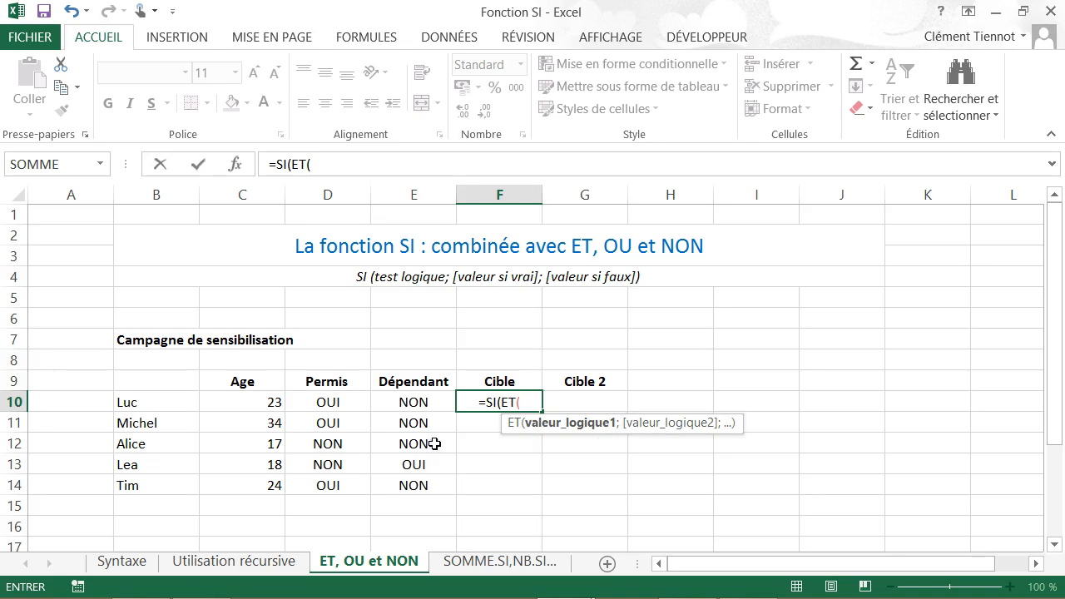
left_click(270, 402)
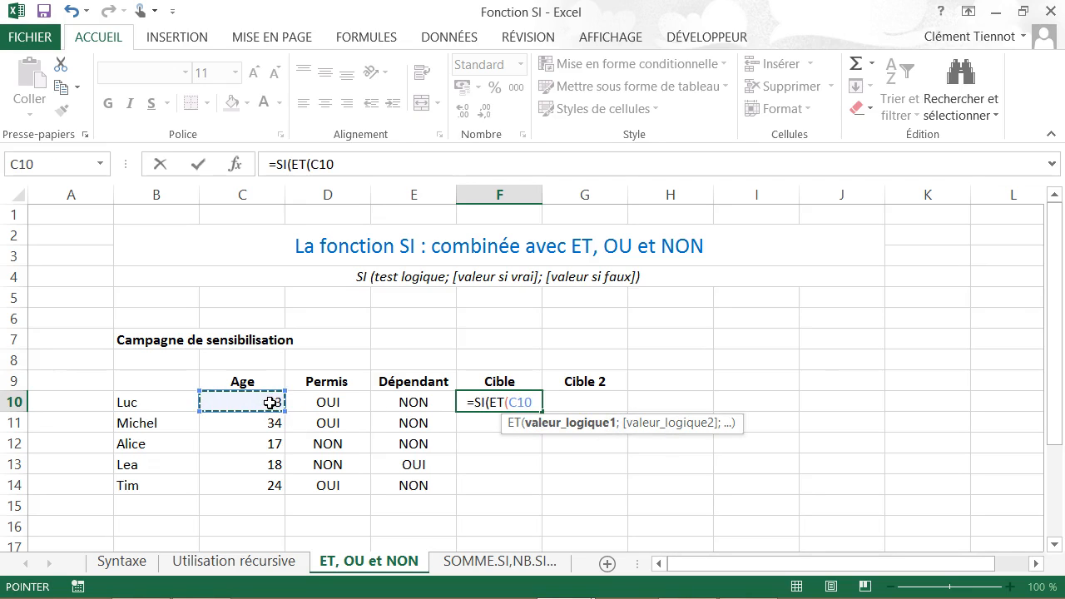
type("<=")
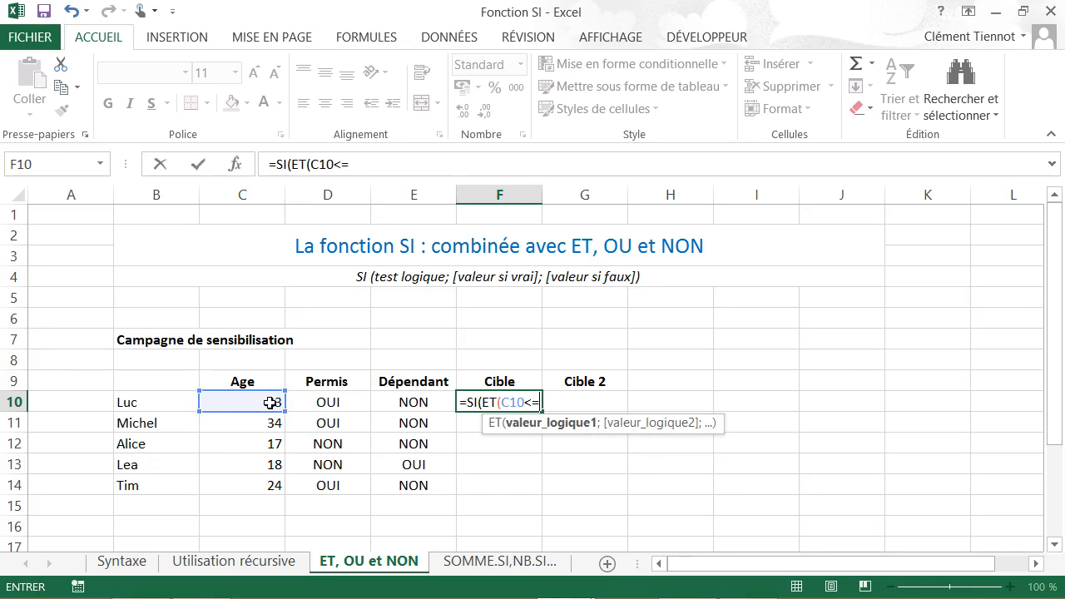
type("25")
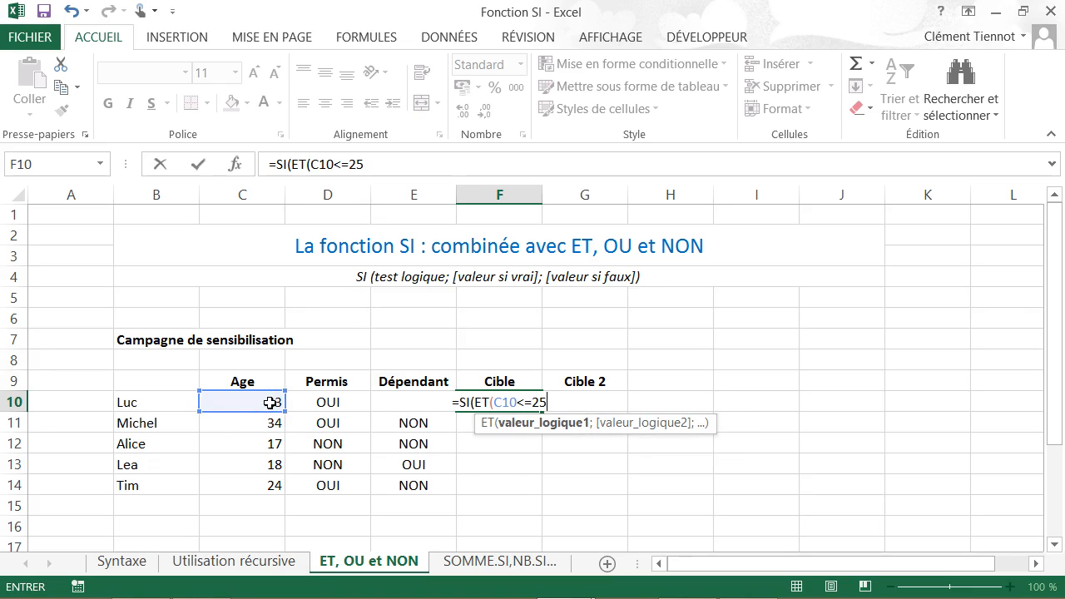
type(";")
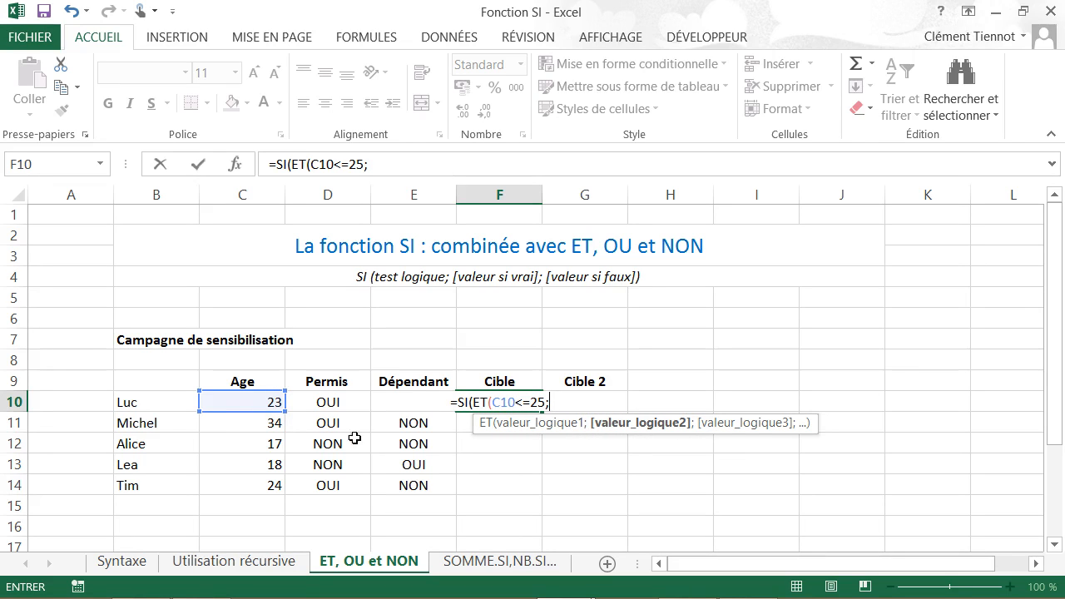
left_click(348, 402)
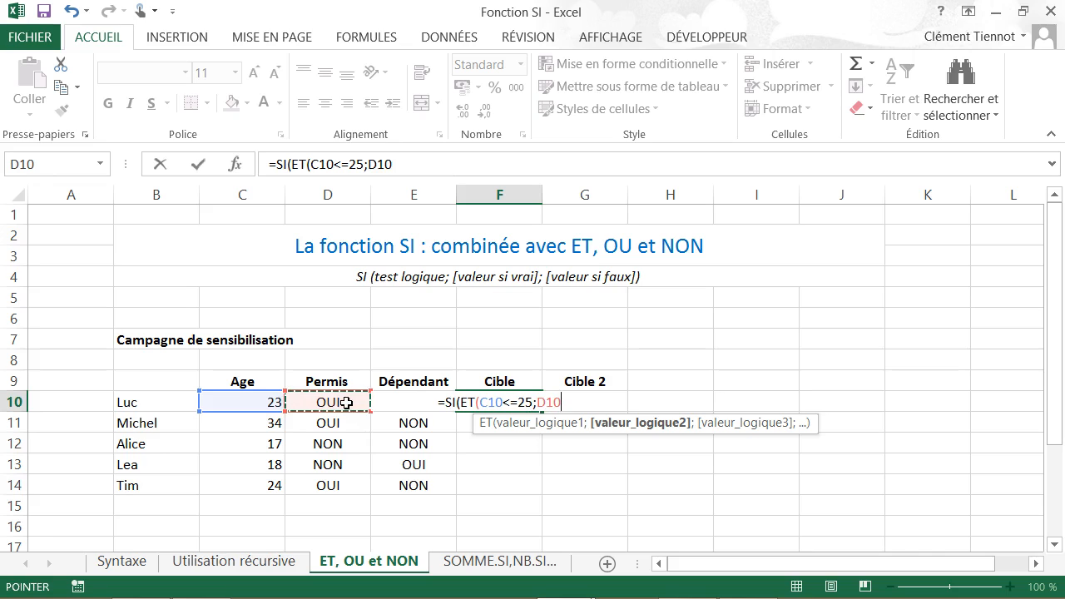
type("=\"OUI\"")
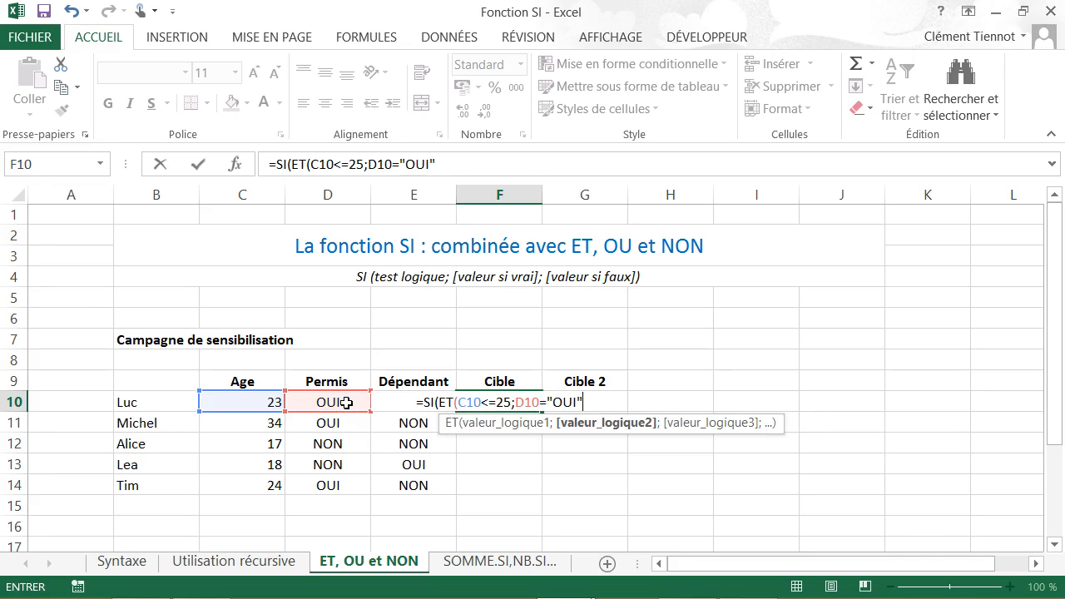
type(")")
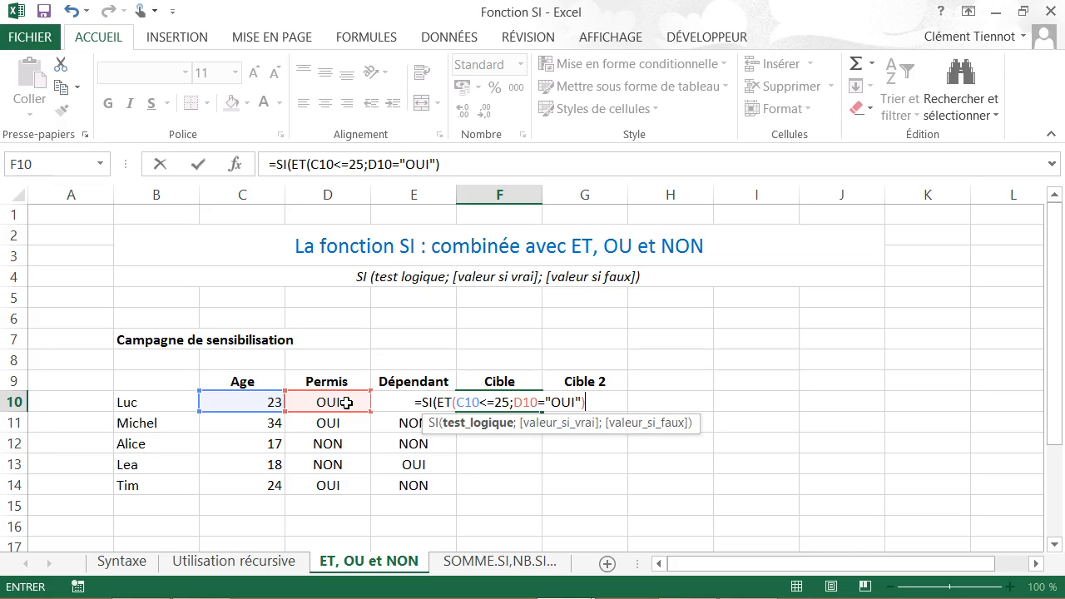
- Add "Intéressé" as the value if true in the F10 formula
type(";\"")
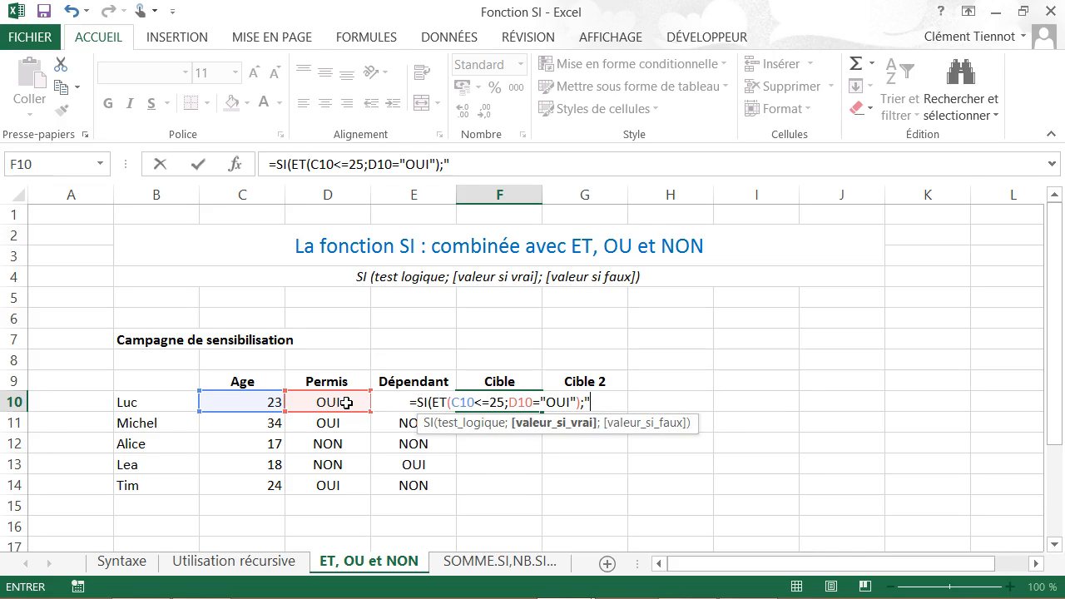
type("I")
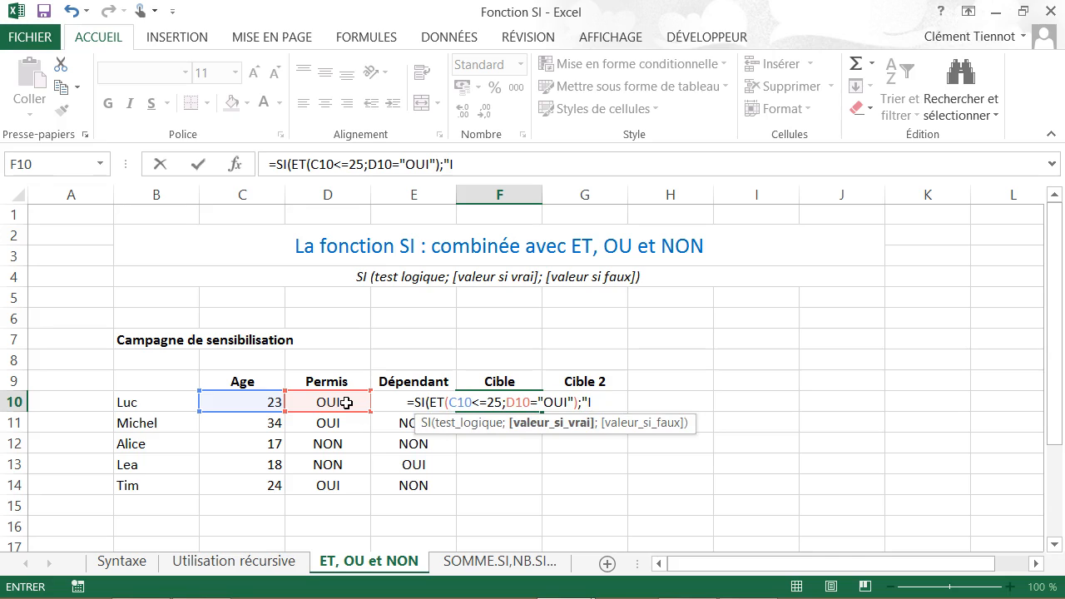
type("ntéres")
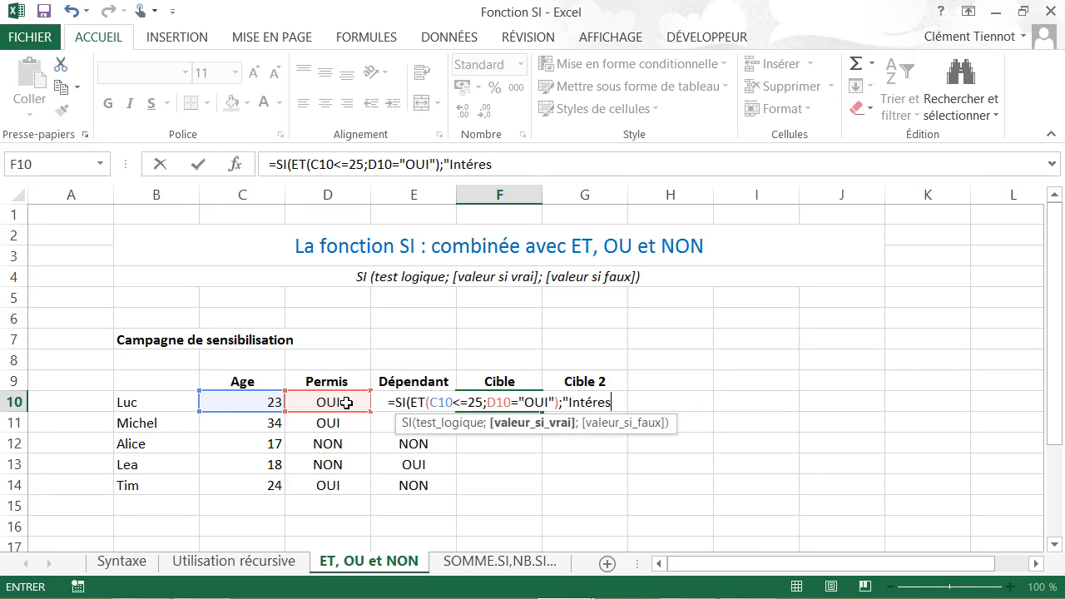
type("sé")
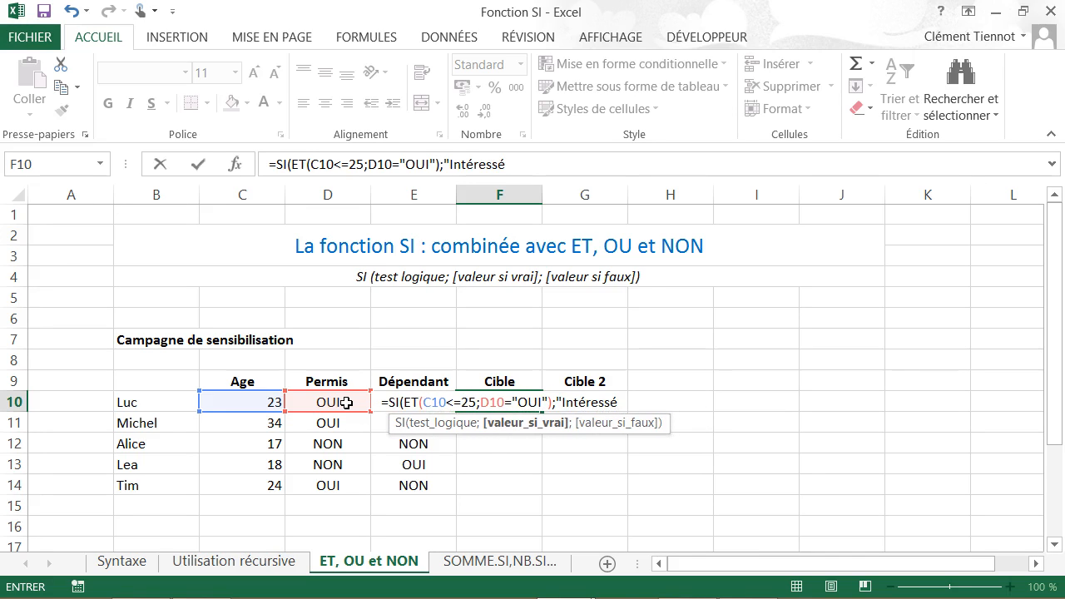
type("\"")
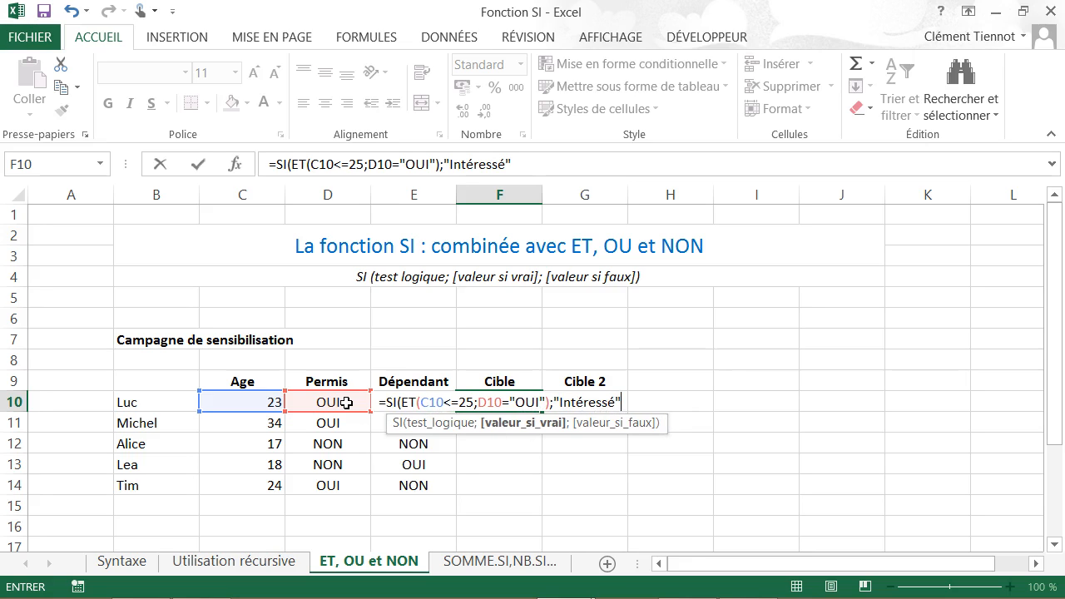
- Add "Non intéressé" as the value if false and enter the F10 formula
type(";\"")
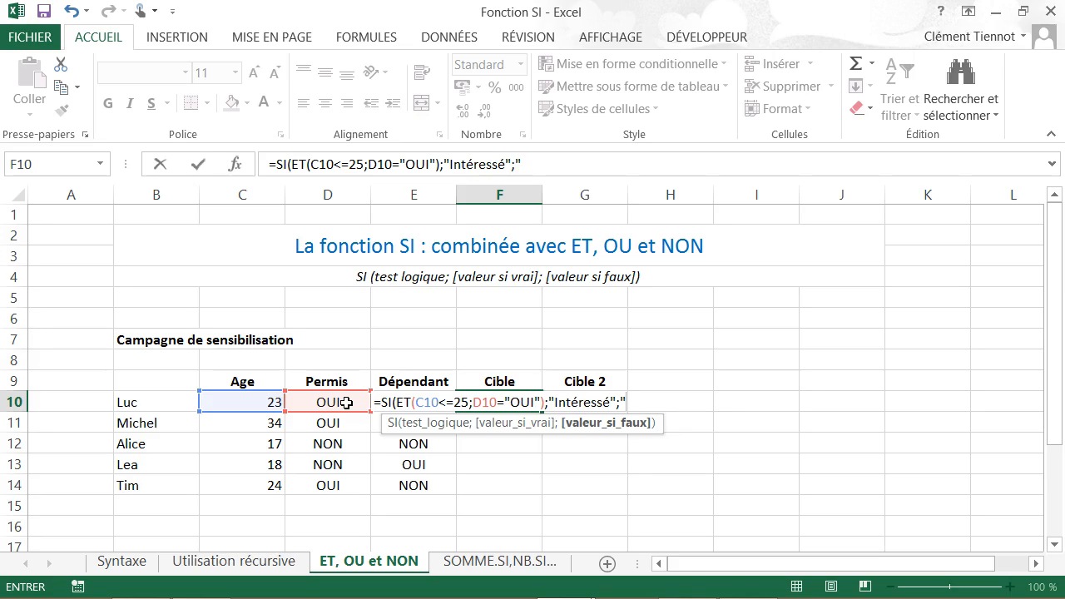
type("N")
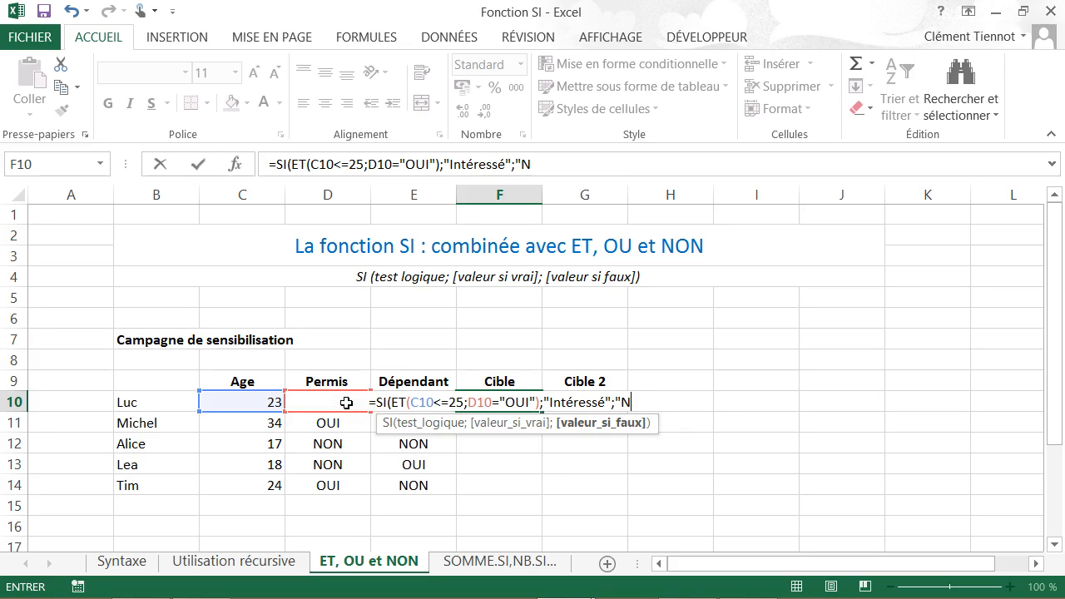
type("on intéére")
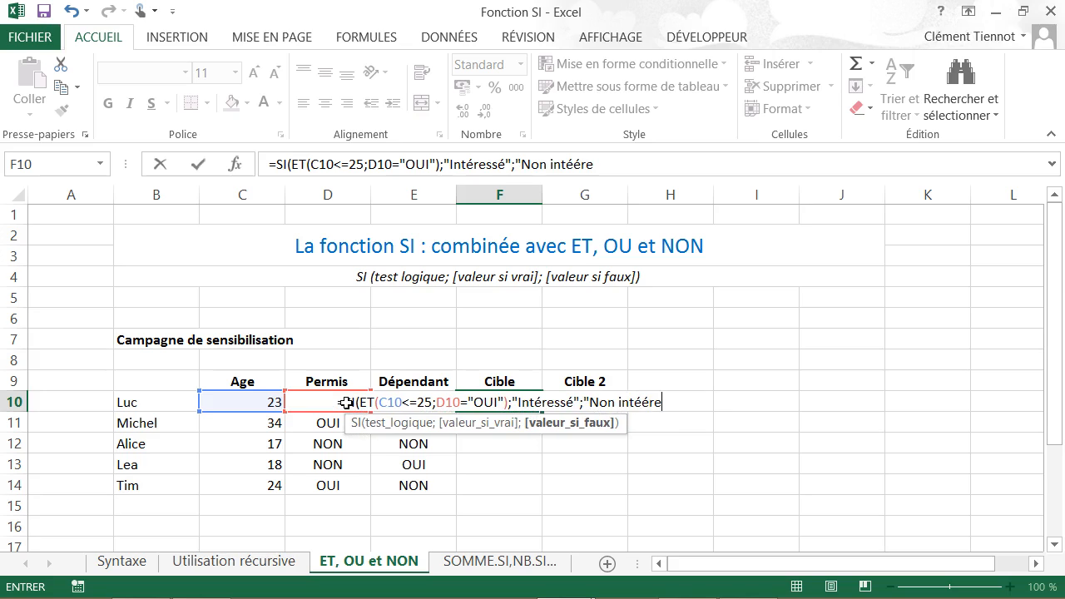
key("BackSpace")
key("BackSpace")
key("BackSpace")
type("re")
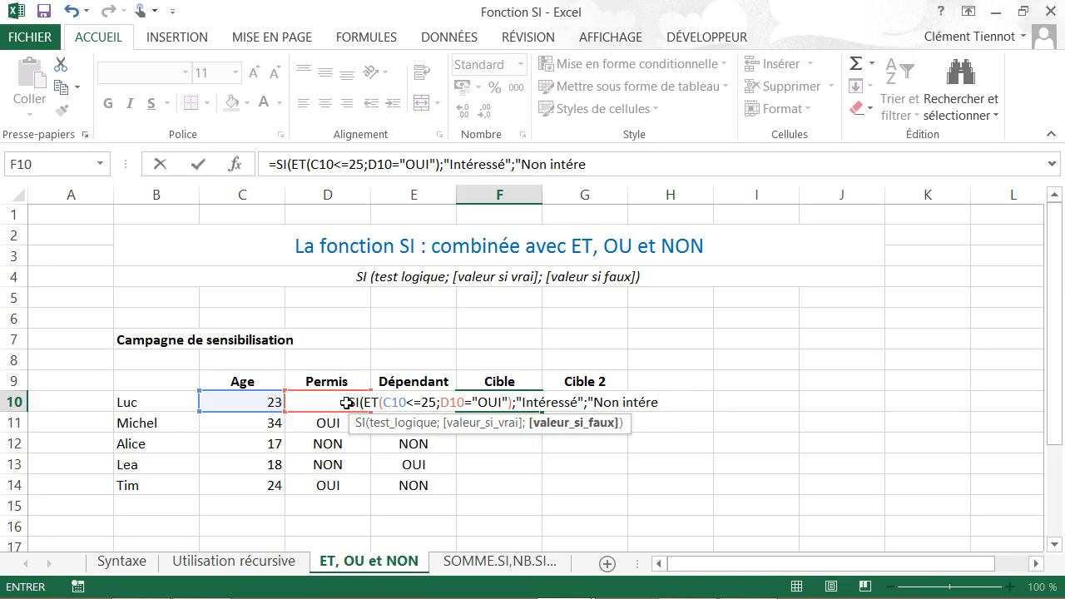
type("ssé\"")
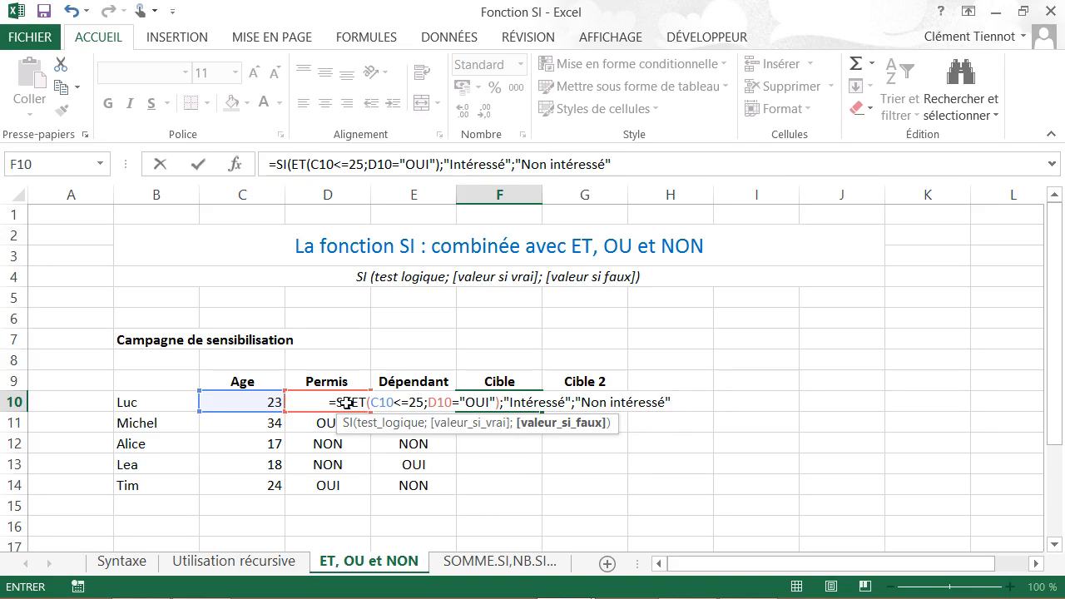
key("Return")
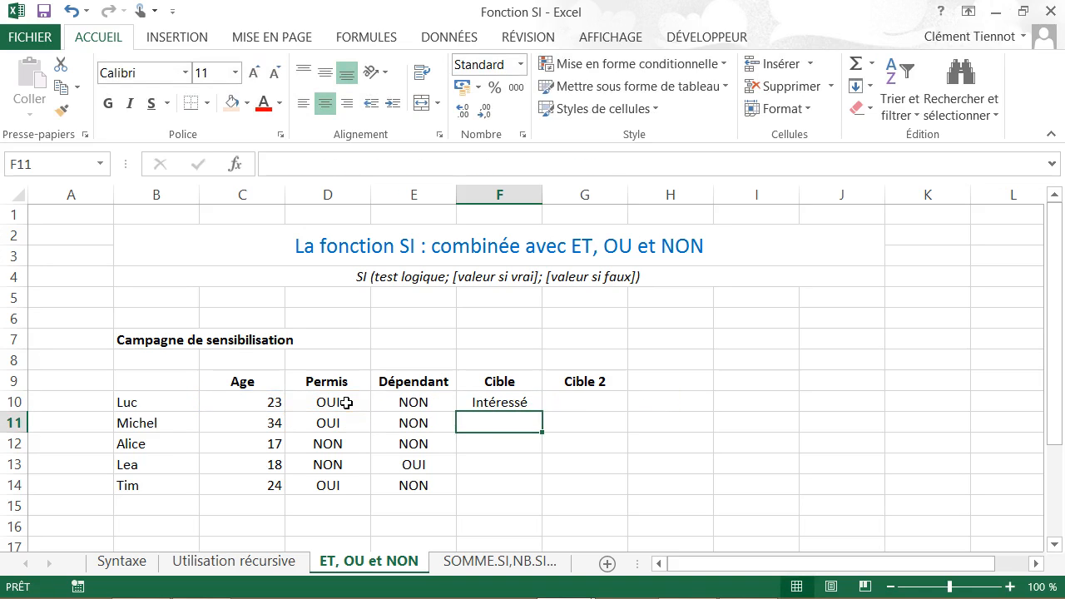
- Review the F10 formula and fill it down the Cible column through F14
left_click(528, 402)
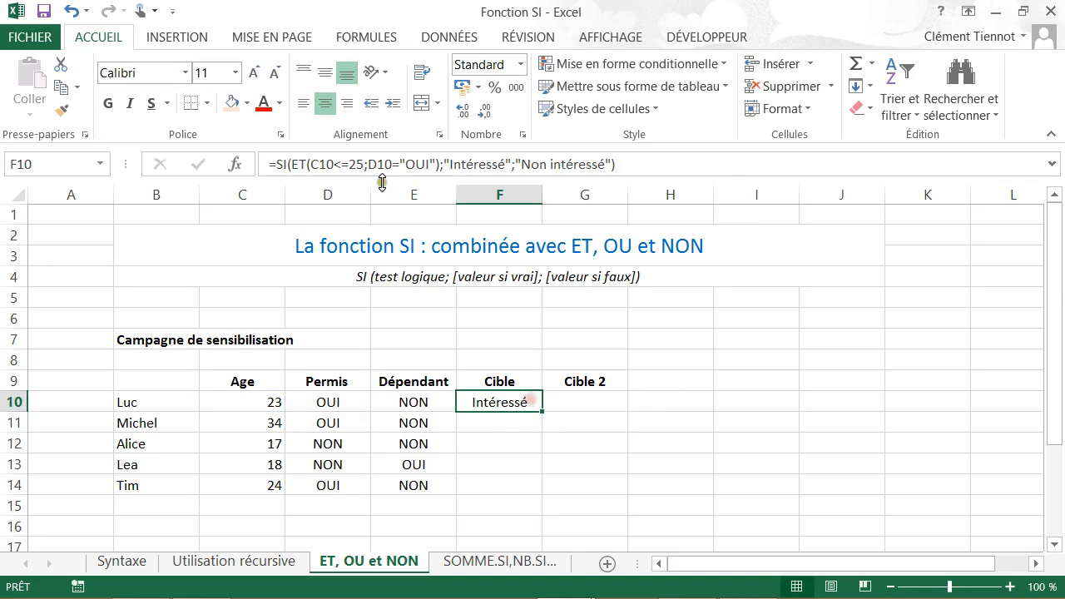
left_click(339, 164)
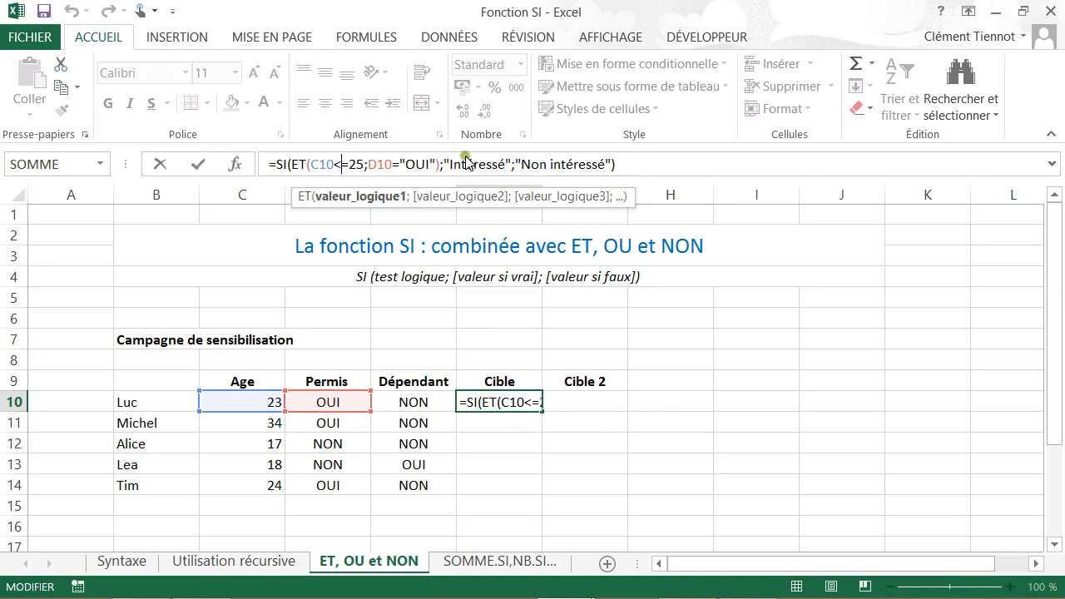
left_click(513, 405)
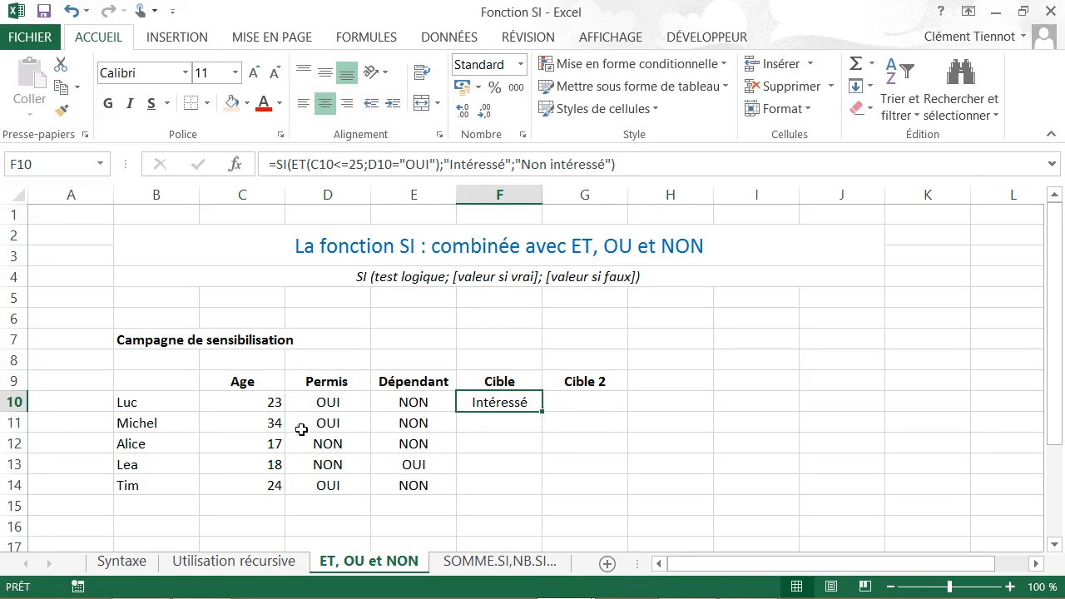
left_click_drag(541, 411, 541, 488)
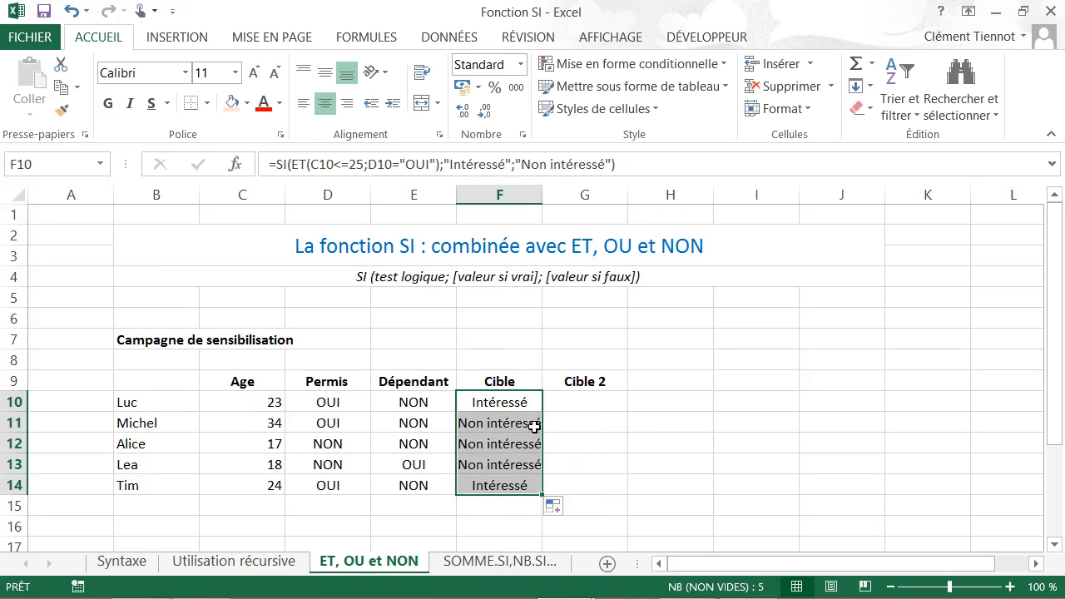
- Begin an SI formula in G10 whose logical test is OU(D10="OUI";E10="OUI")
left_click(587, 401)
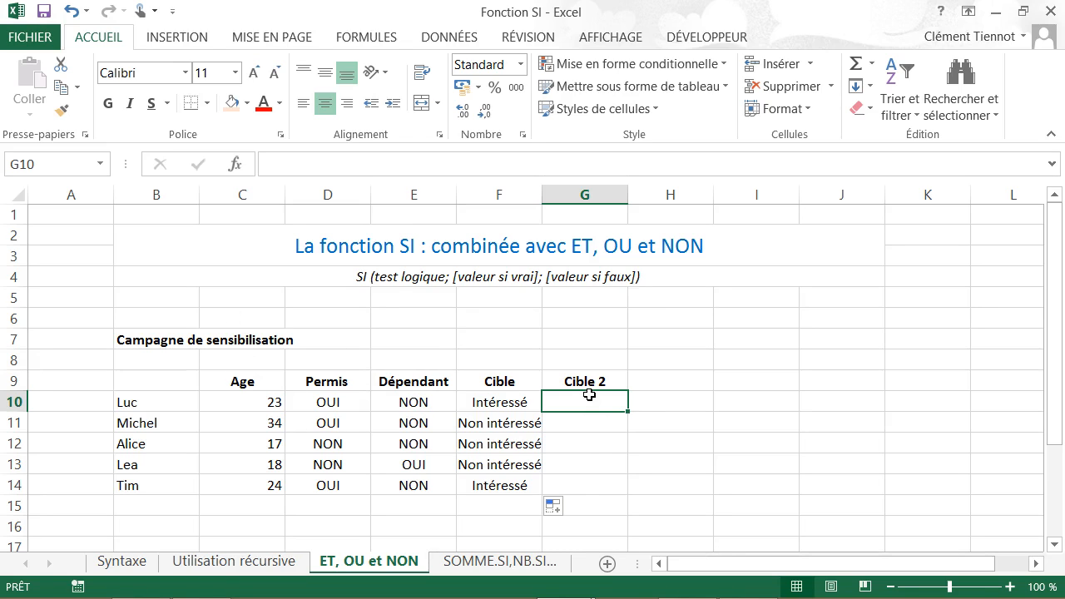
type("=SI(")
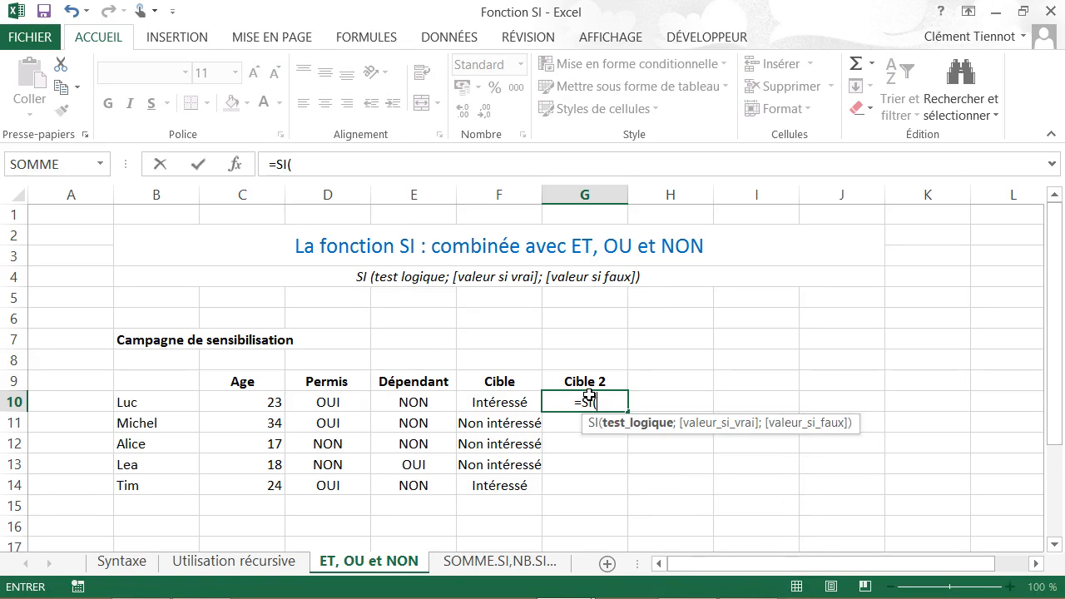
type("OU(")
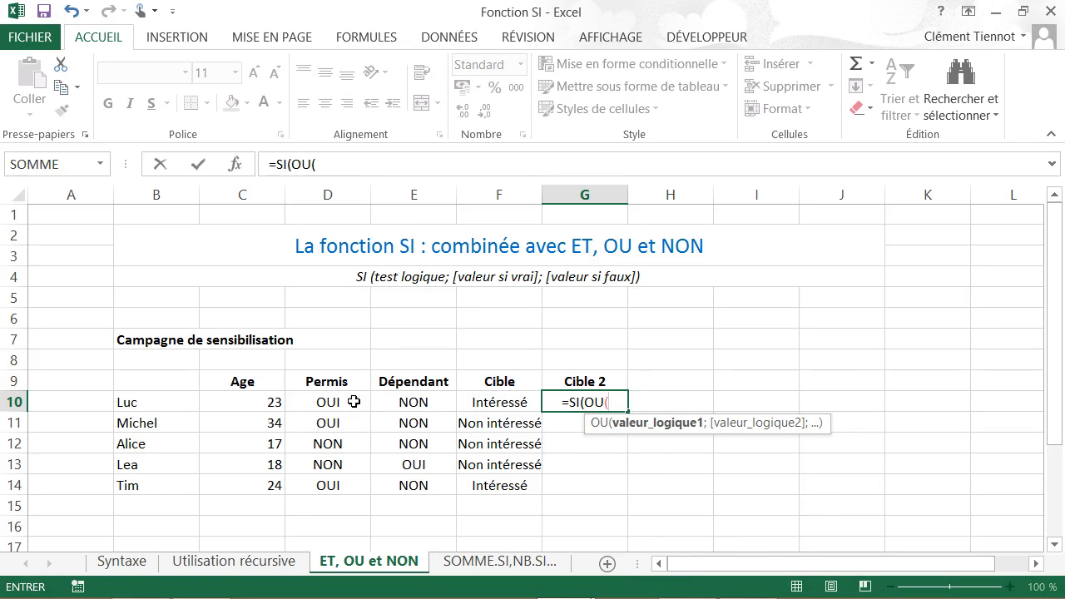
left_click(326, 404)
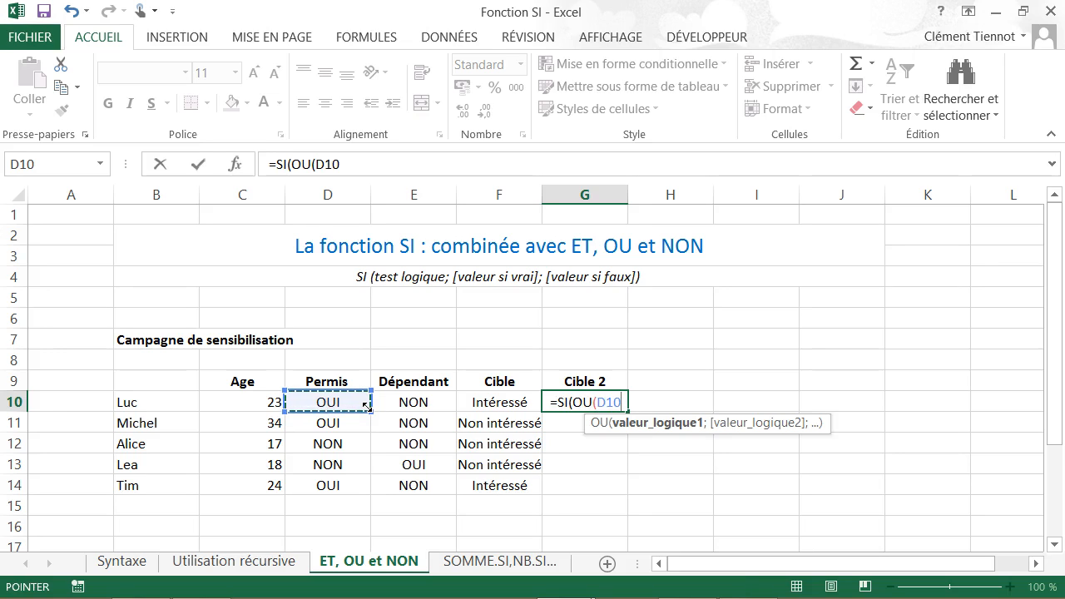
type("=")
type("\"OUI\"")
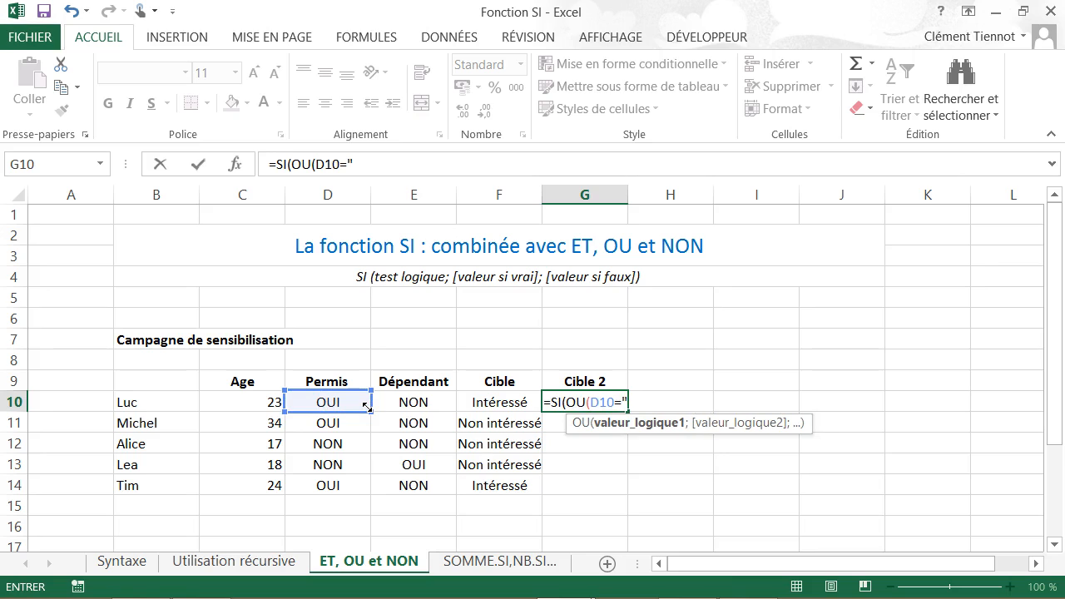
type(";")
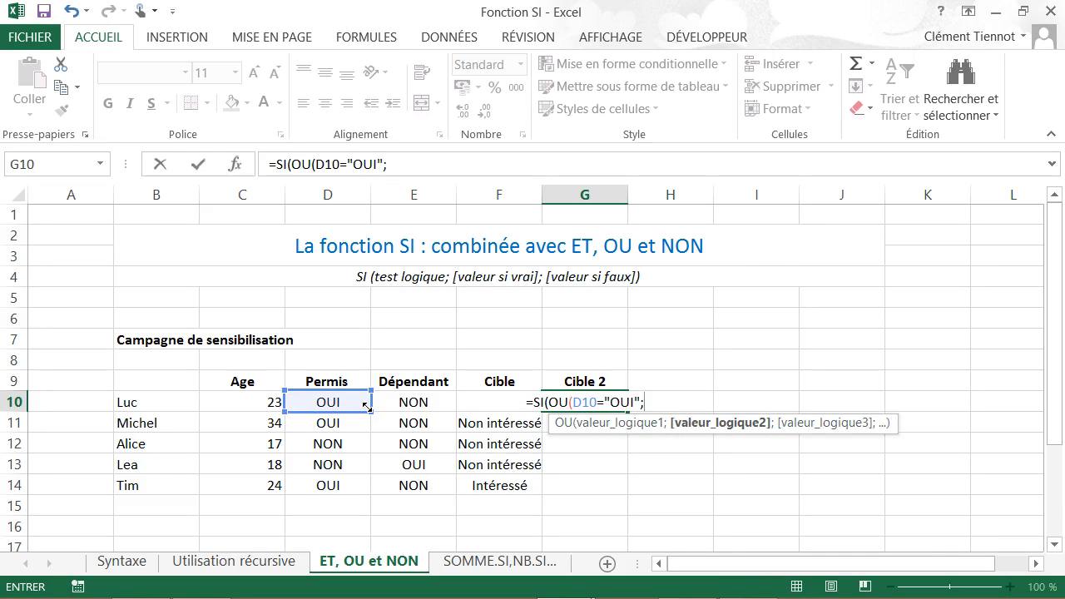
left_click(435, 403)
type("=\"")
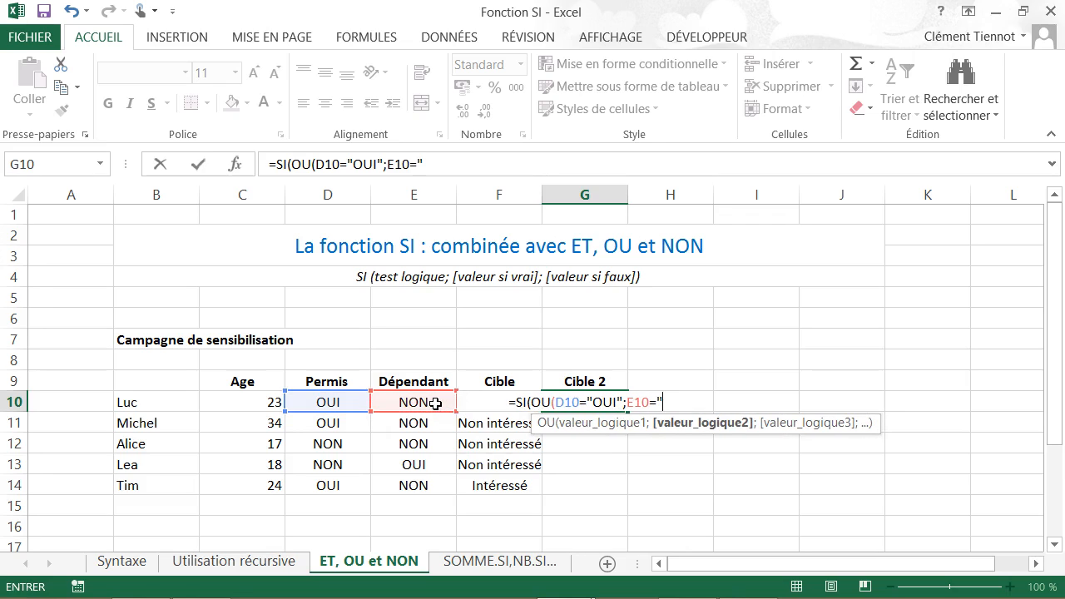
type("OUI\"")
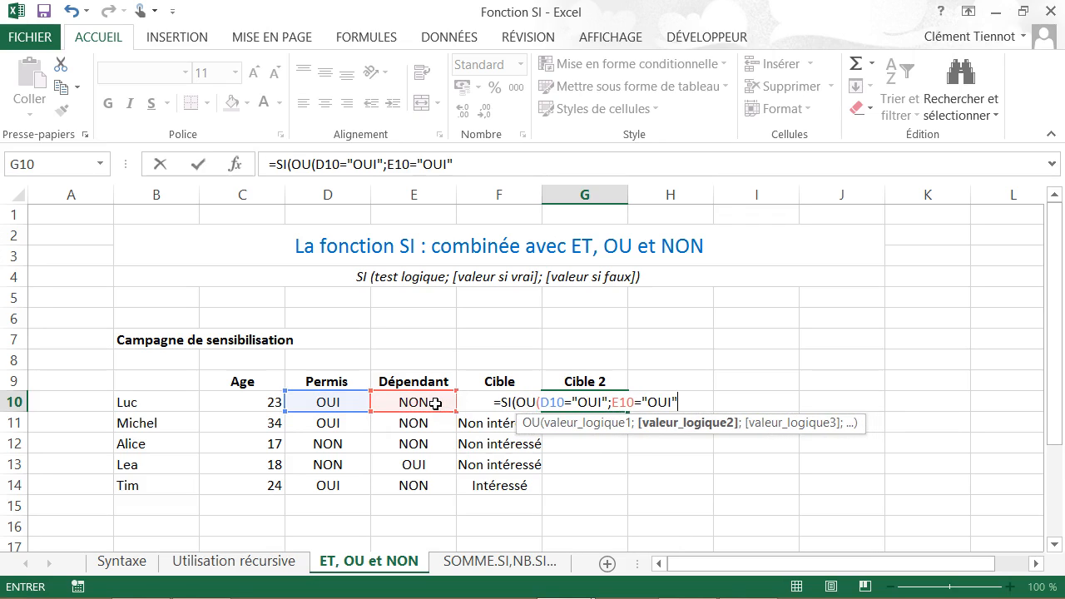
type(")")
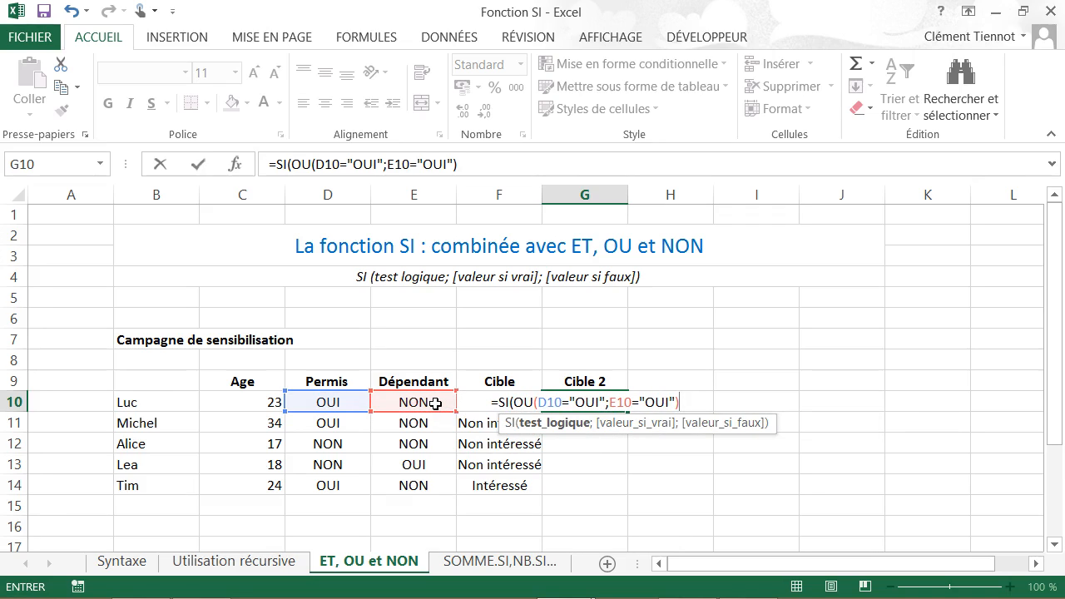
type(";")
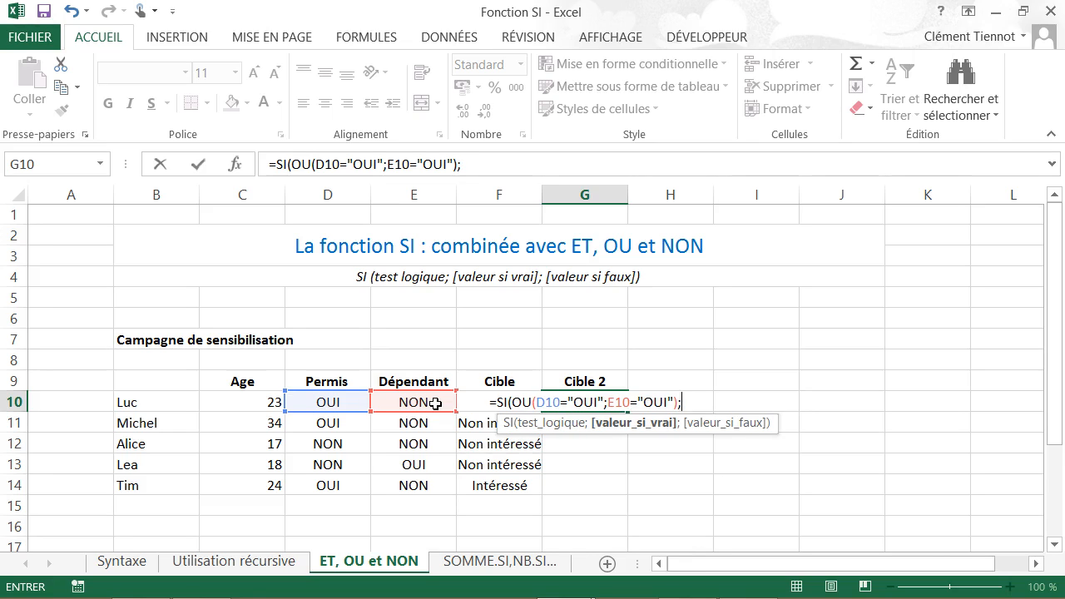
- Add "Intéressé" as the value if true and "Non intéressé" as the value if false, and enter the G10 formula
type("\"Inté")
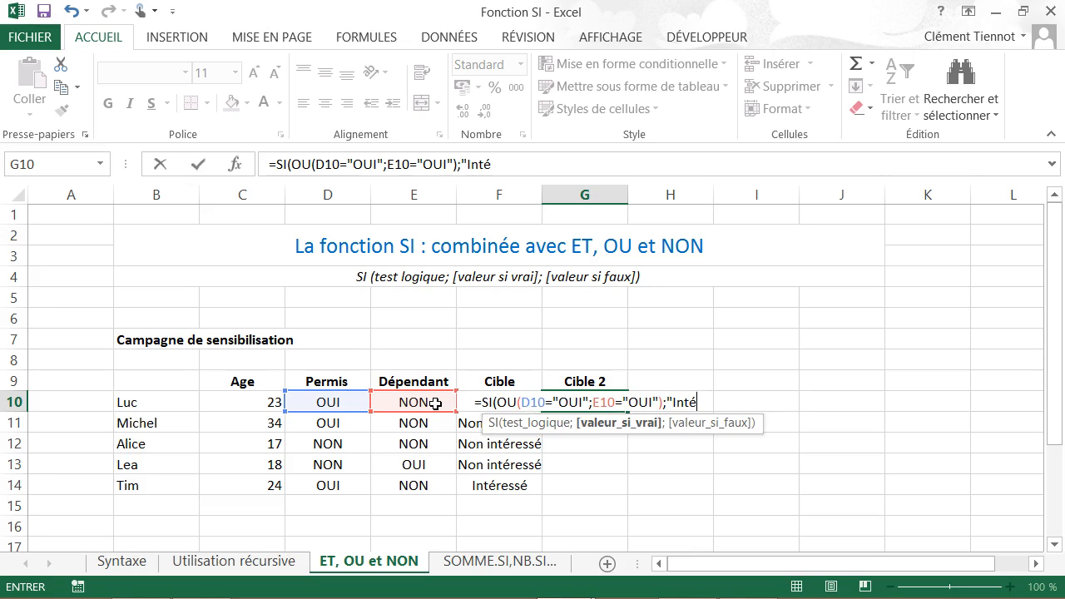
type("ressé\"")
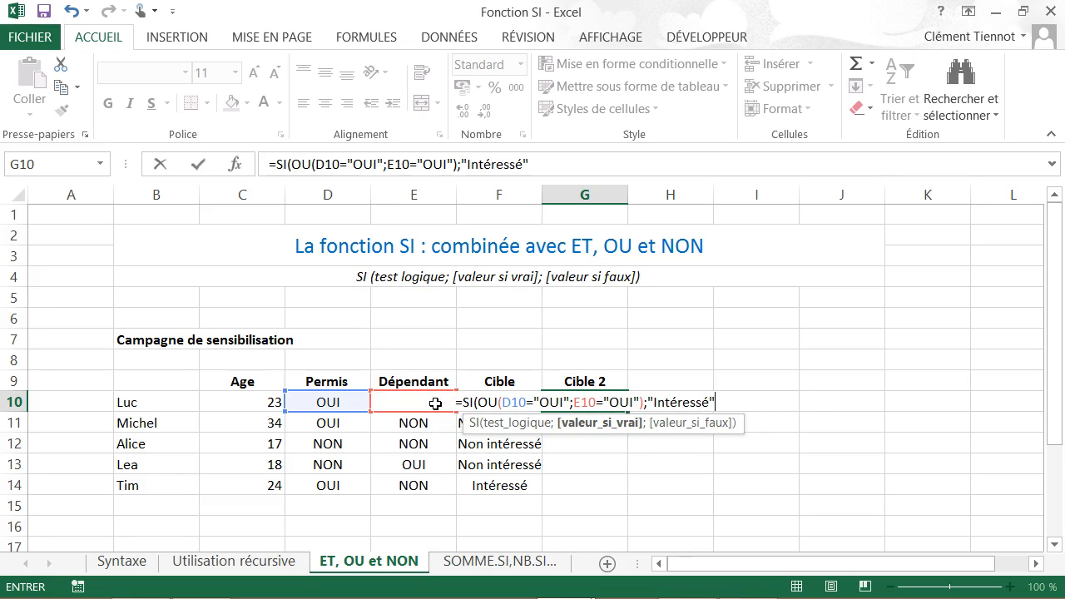
type(";")
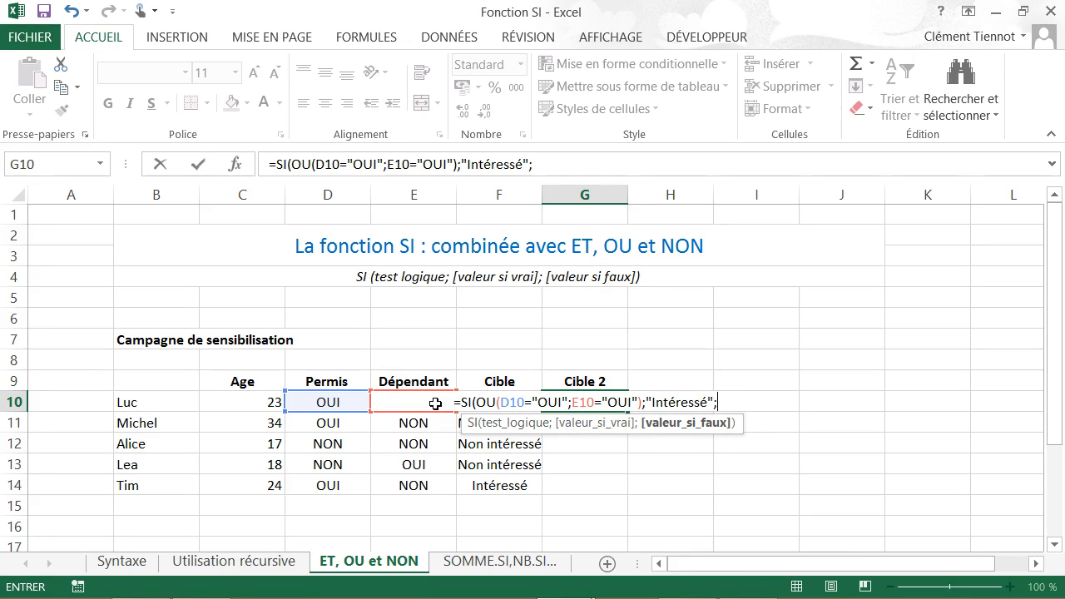
type("\"Non in")
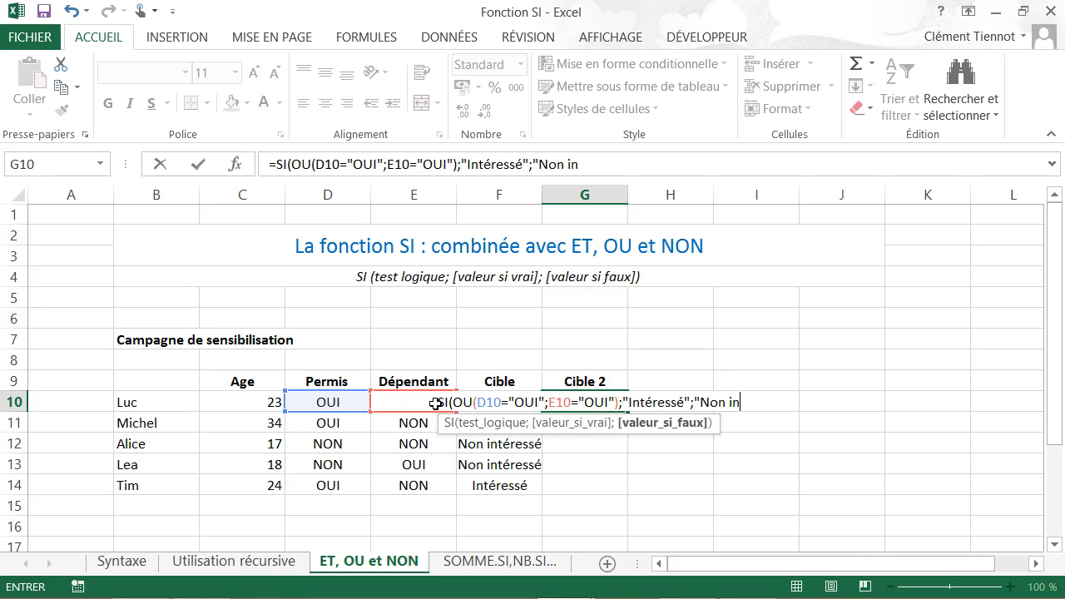
type("téressé")
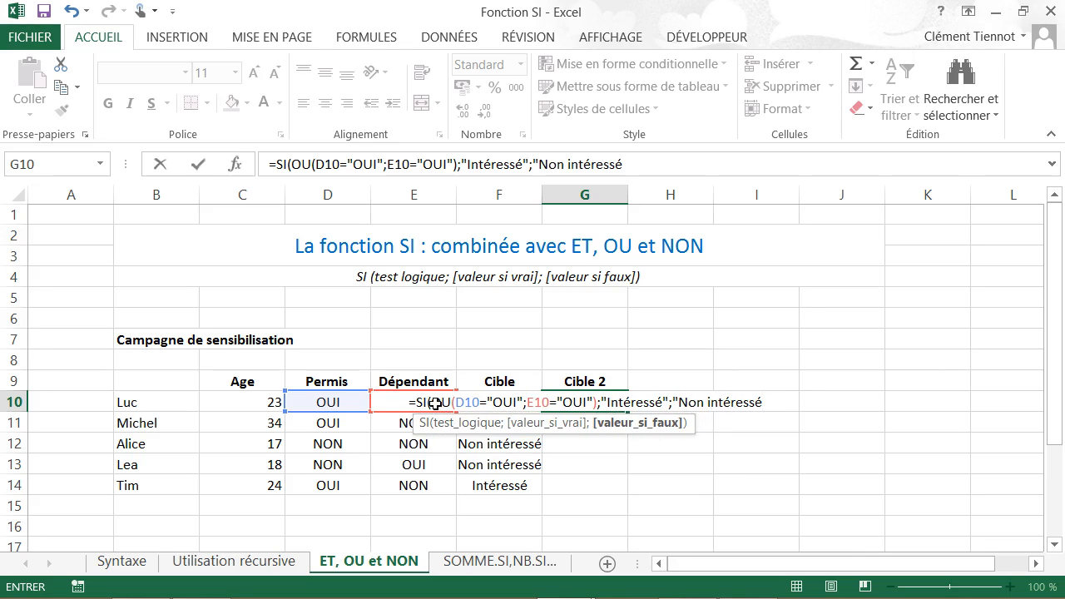
type("\")")
key("Return")
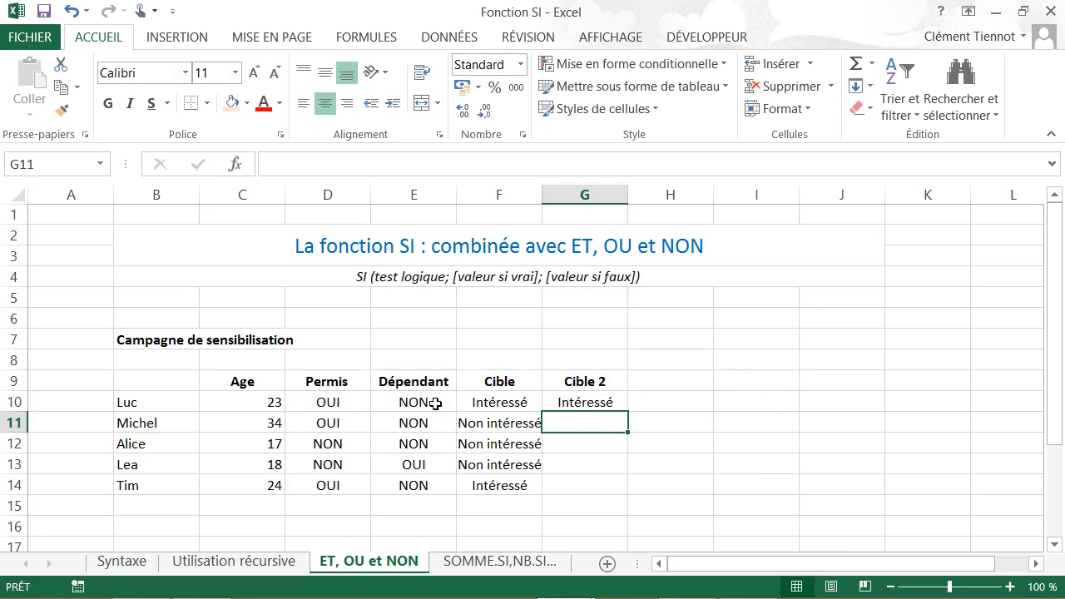
- Fill the G10 formula down the Cible 2 column through G14 and check the copied formula in G13
left_click(614, 402)
left_click_drag(625, 414, 614, 496)
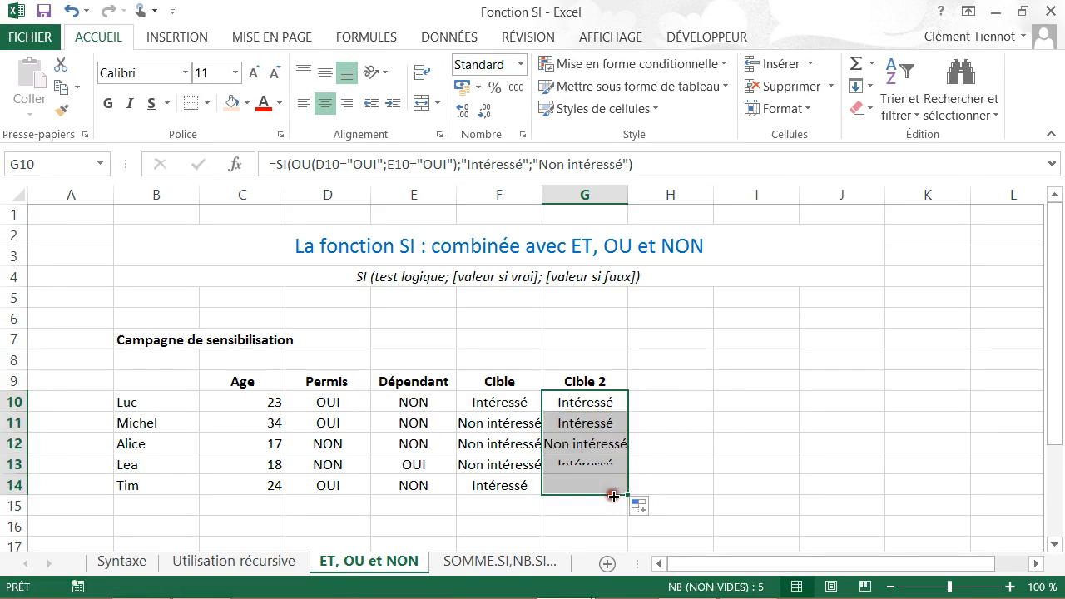
left_click(520, 463)
left_click(585, 465)
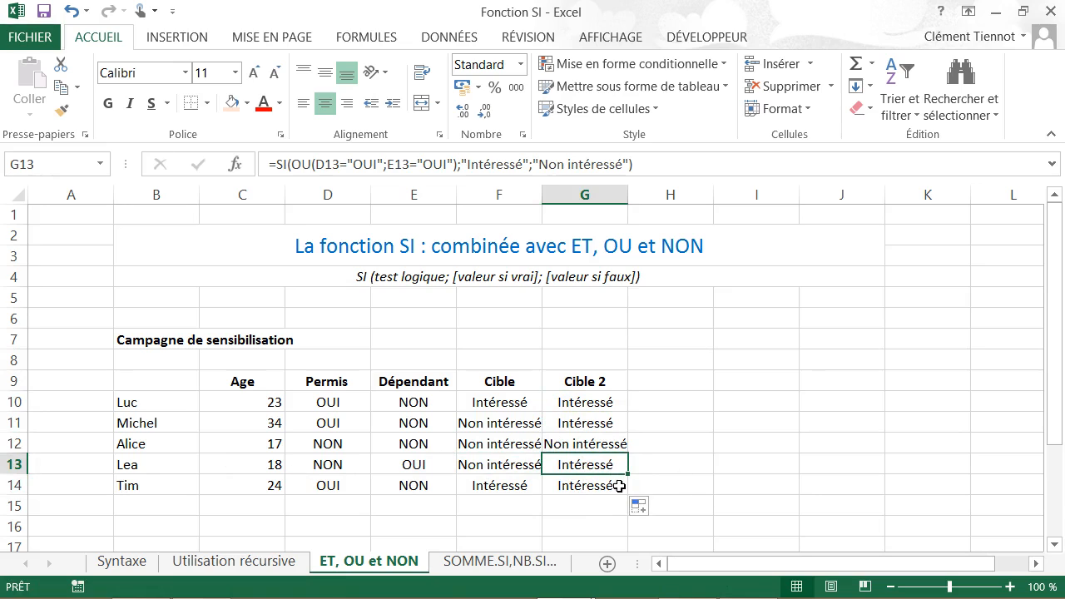
- Widen columns F and G so the "Non intéressé" entries fit inside their cells
left_click(709, 408)
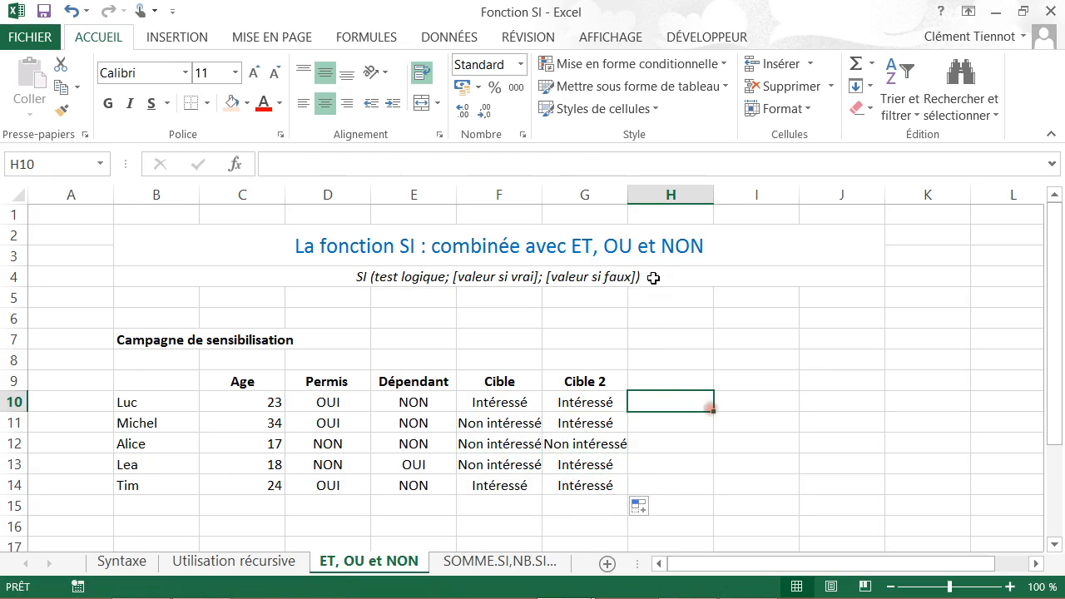
left_click_drag(542, 194, 550, 195)
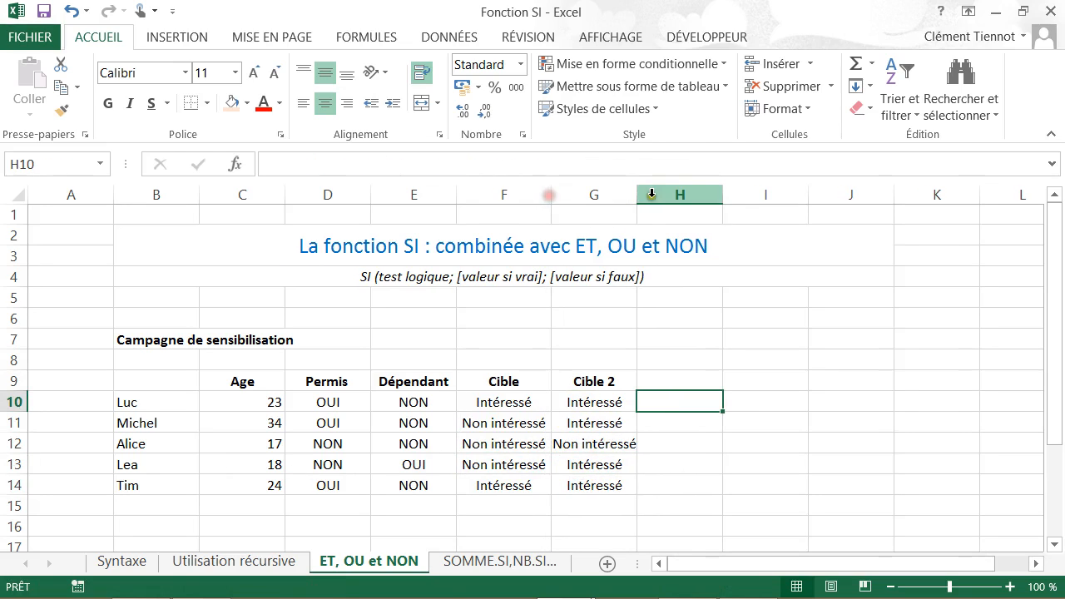
left_click_drag(637, 195, 660, 197)
left_click(699, 443)
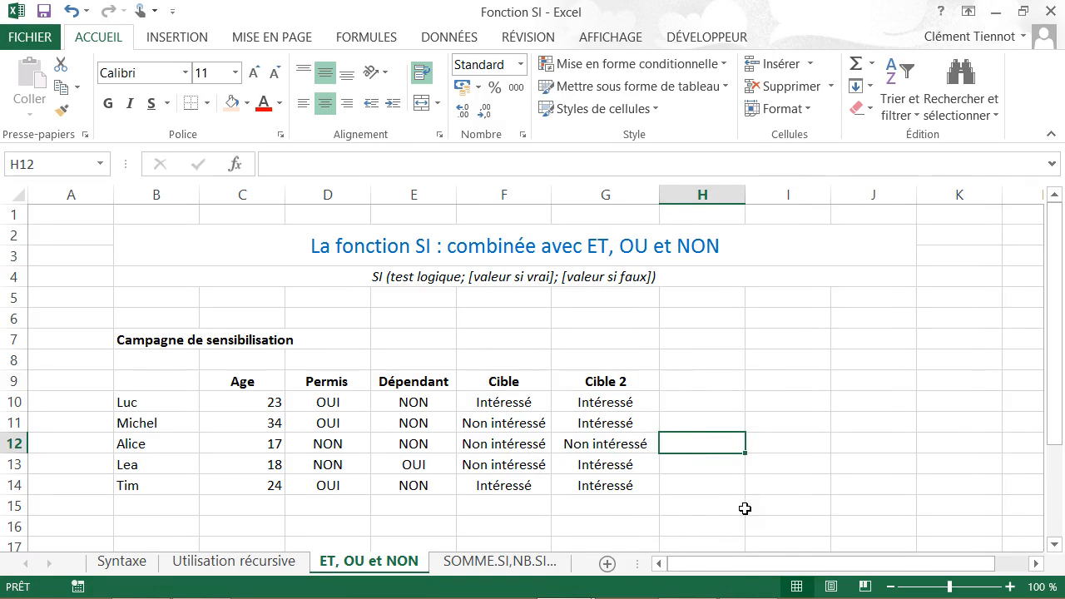
- Enter the formula =NON(E10="OUI") in E16, below the Dépendant column
left_click(452, 523)
type("=")
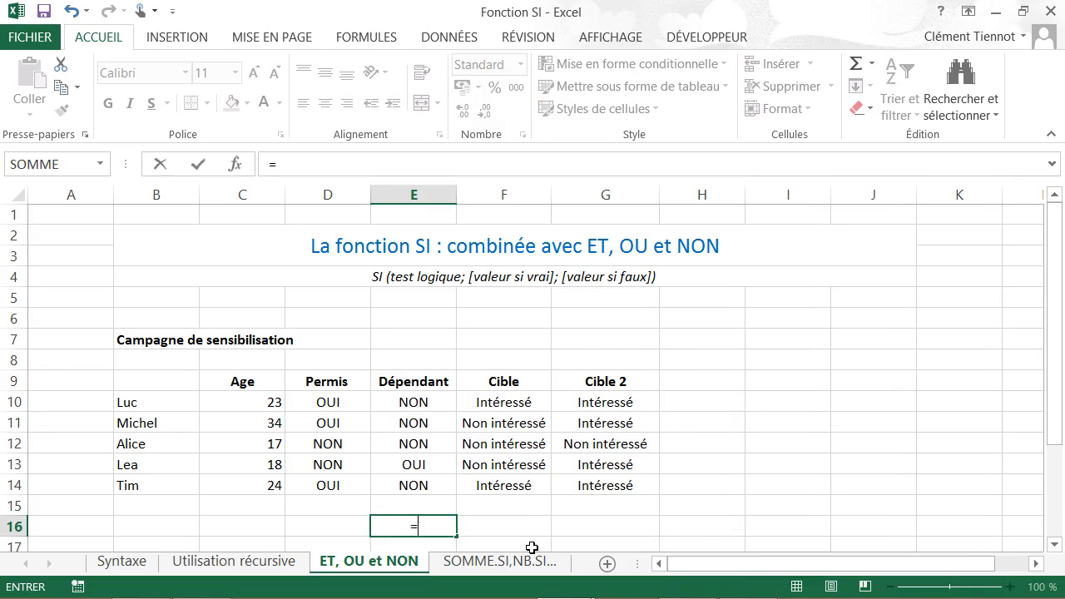
type("NON(")
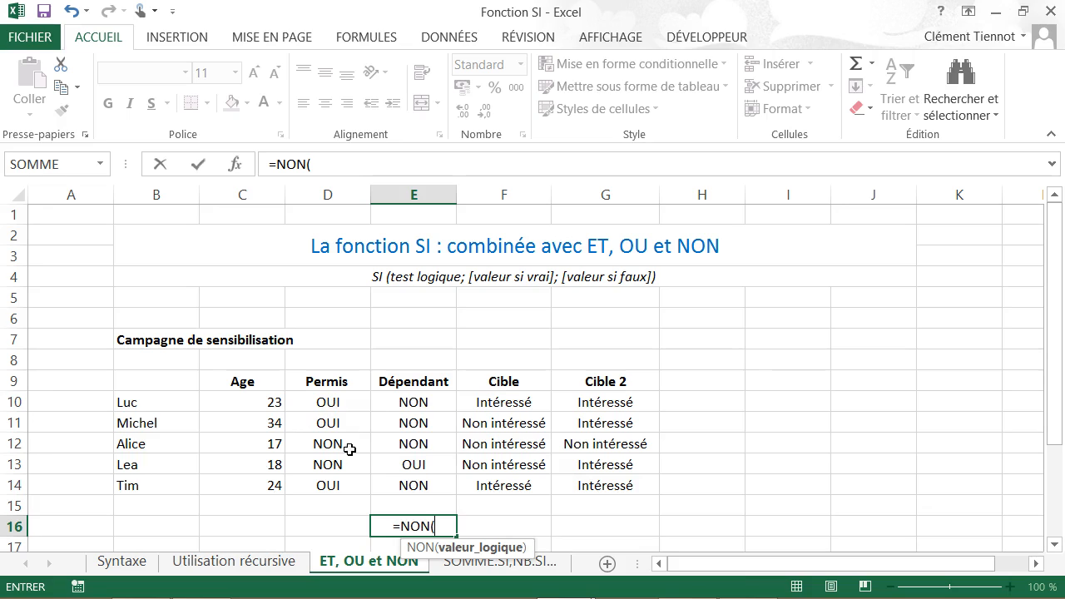
left_click(412, 403)
type("=")
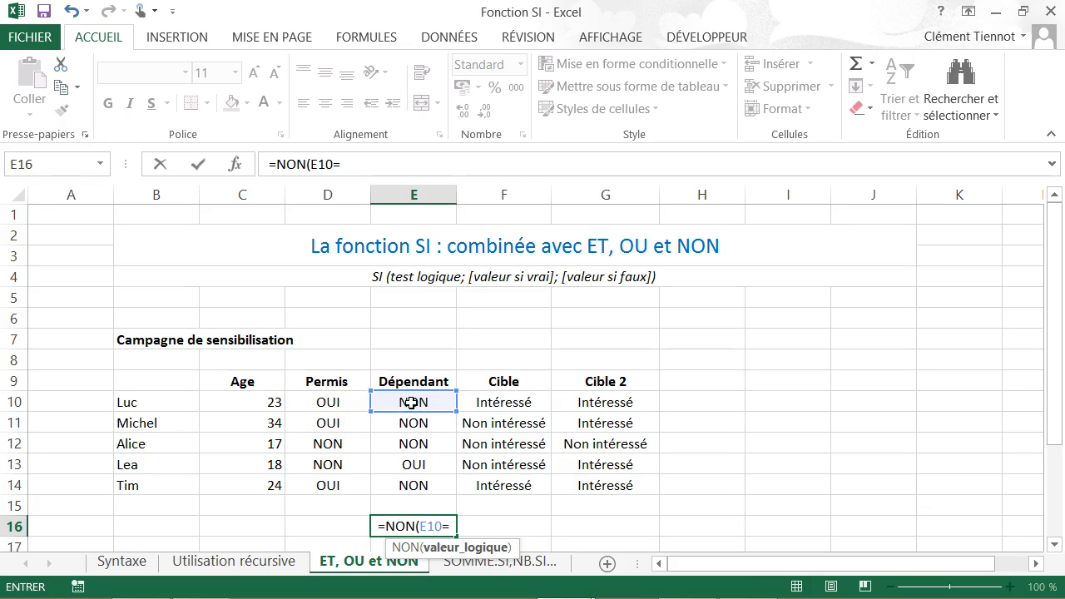
type("\"OUI\"")
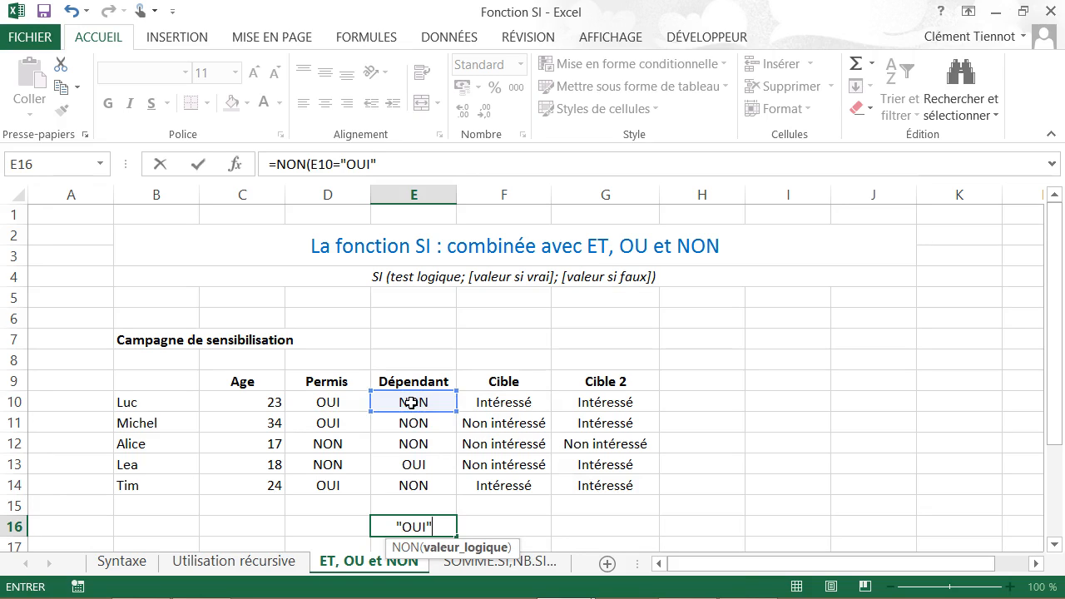
type(")")
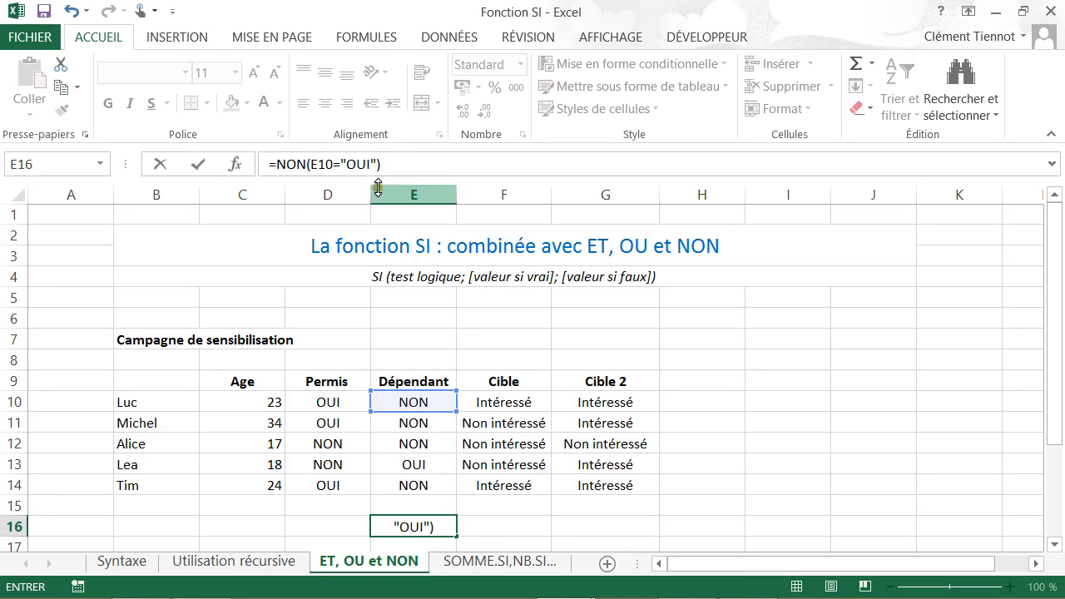
left_click(367, 165)
left_click_drag(367, 165, 311, 165)
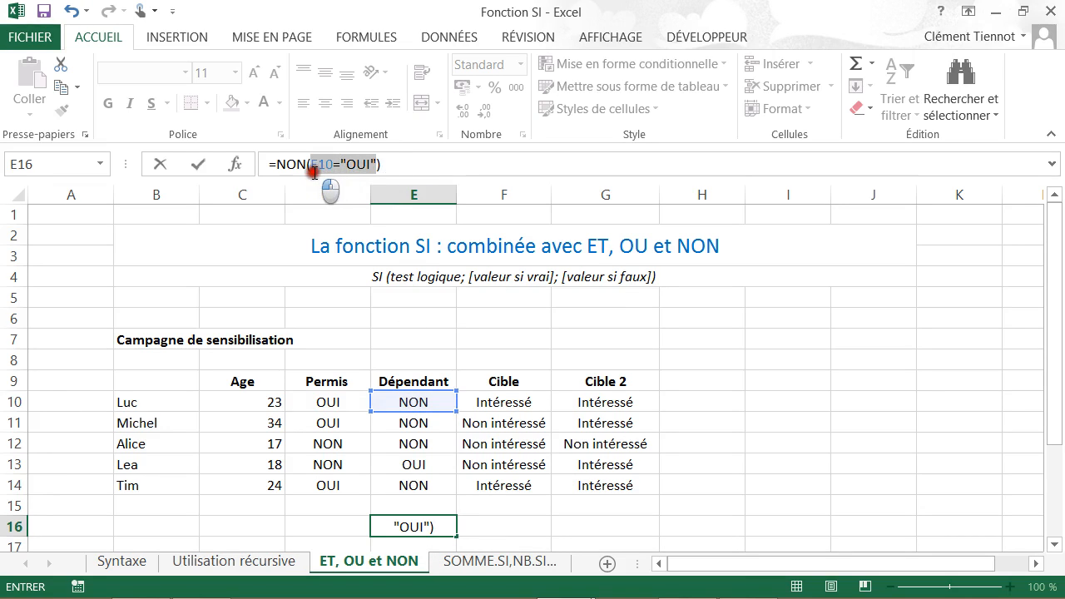
left_click(409, 168)
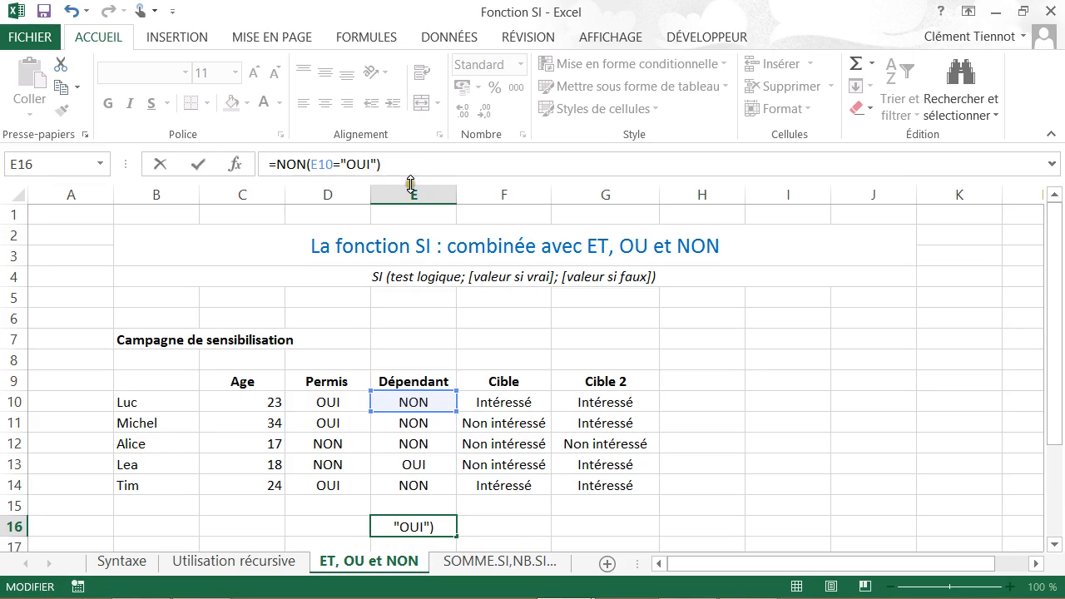
key("Return")
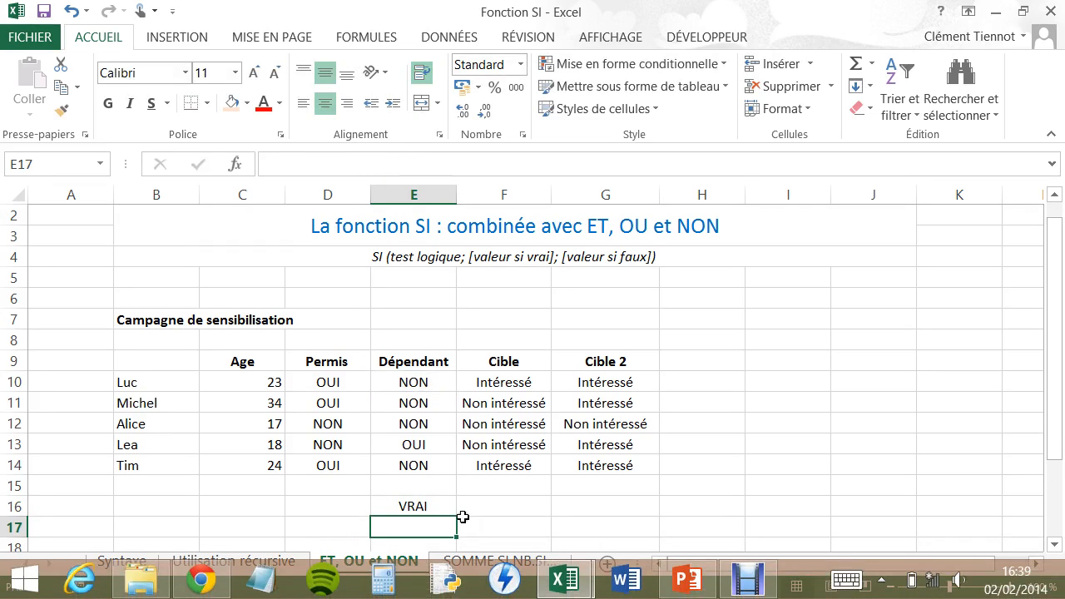
- Review the condition inside the NON formula in E16 and cancel the formula edit
left_click(448, 507)
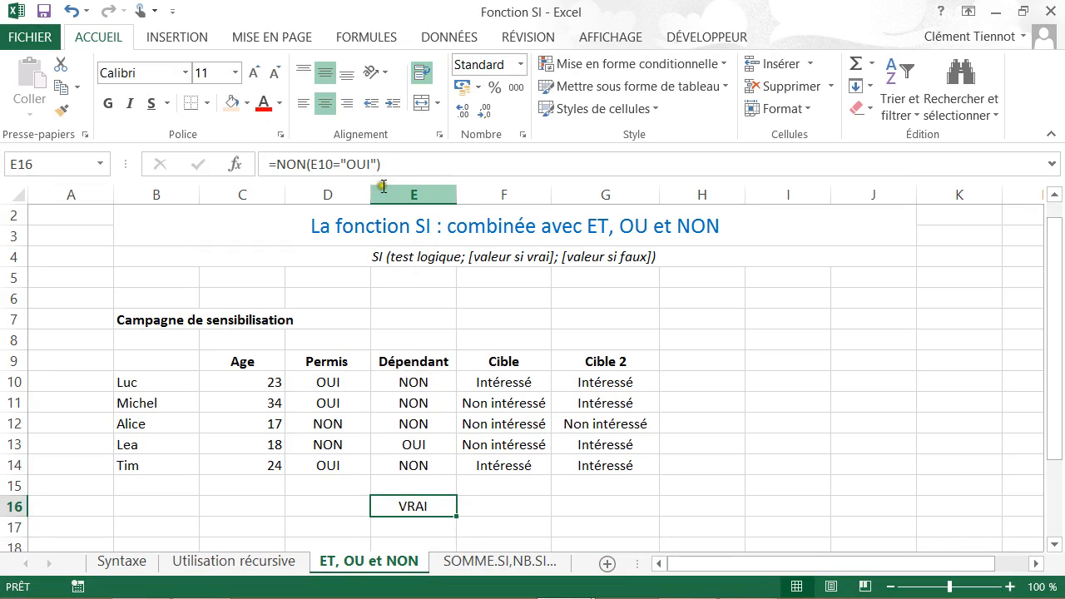
left_click_drag(376, 162, 312, 164)
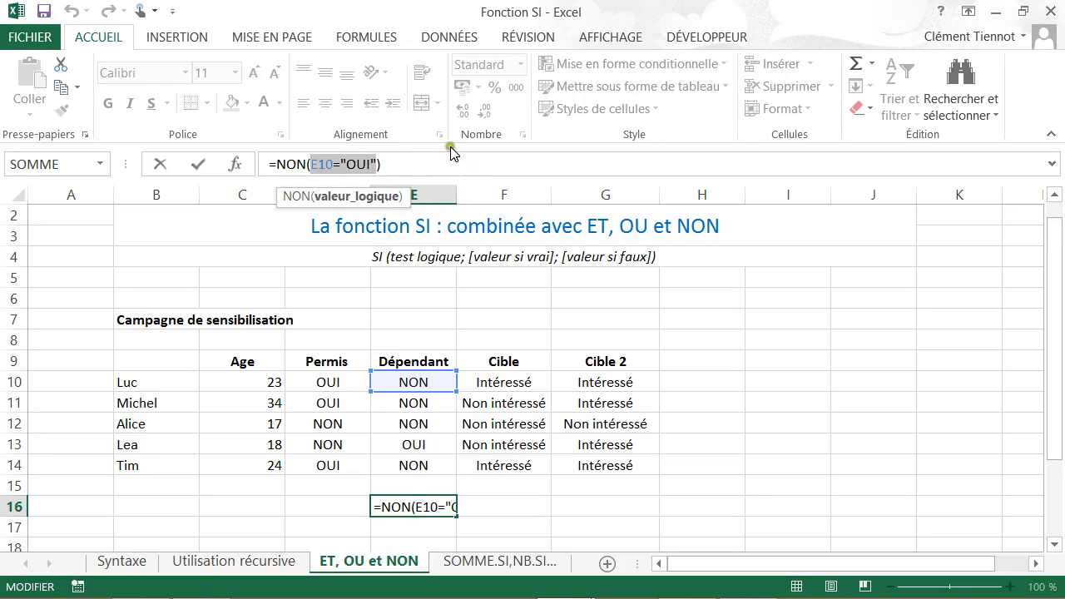
left_click(565, 503)
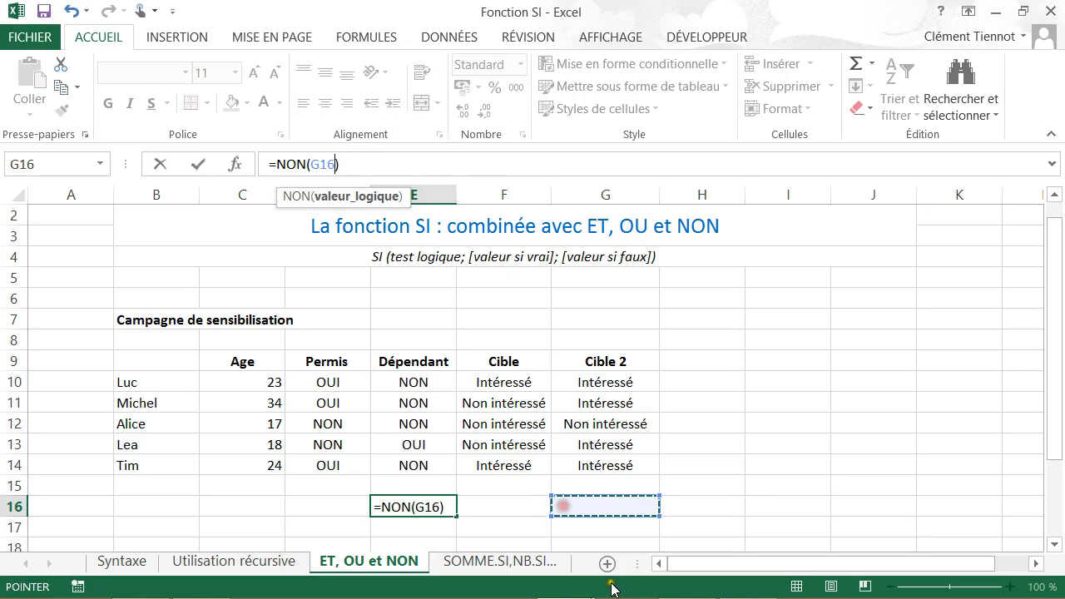
key("Escape")
left_click(555, 504)
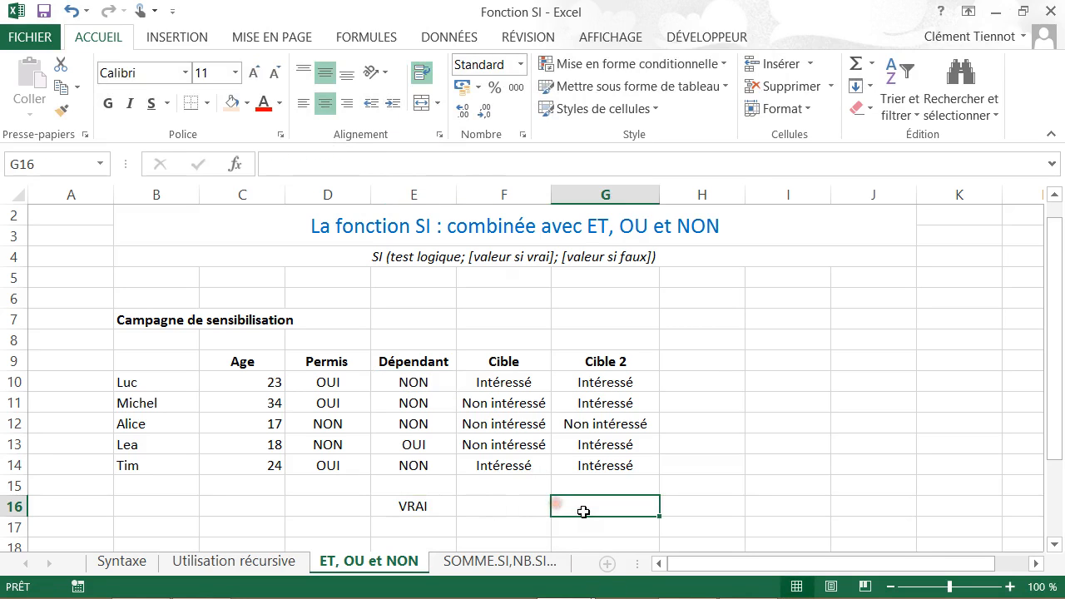